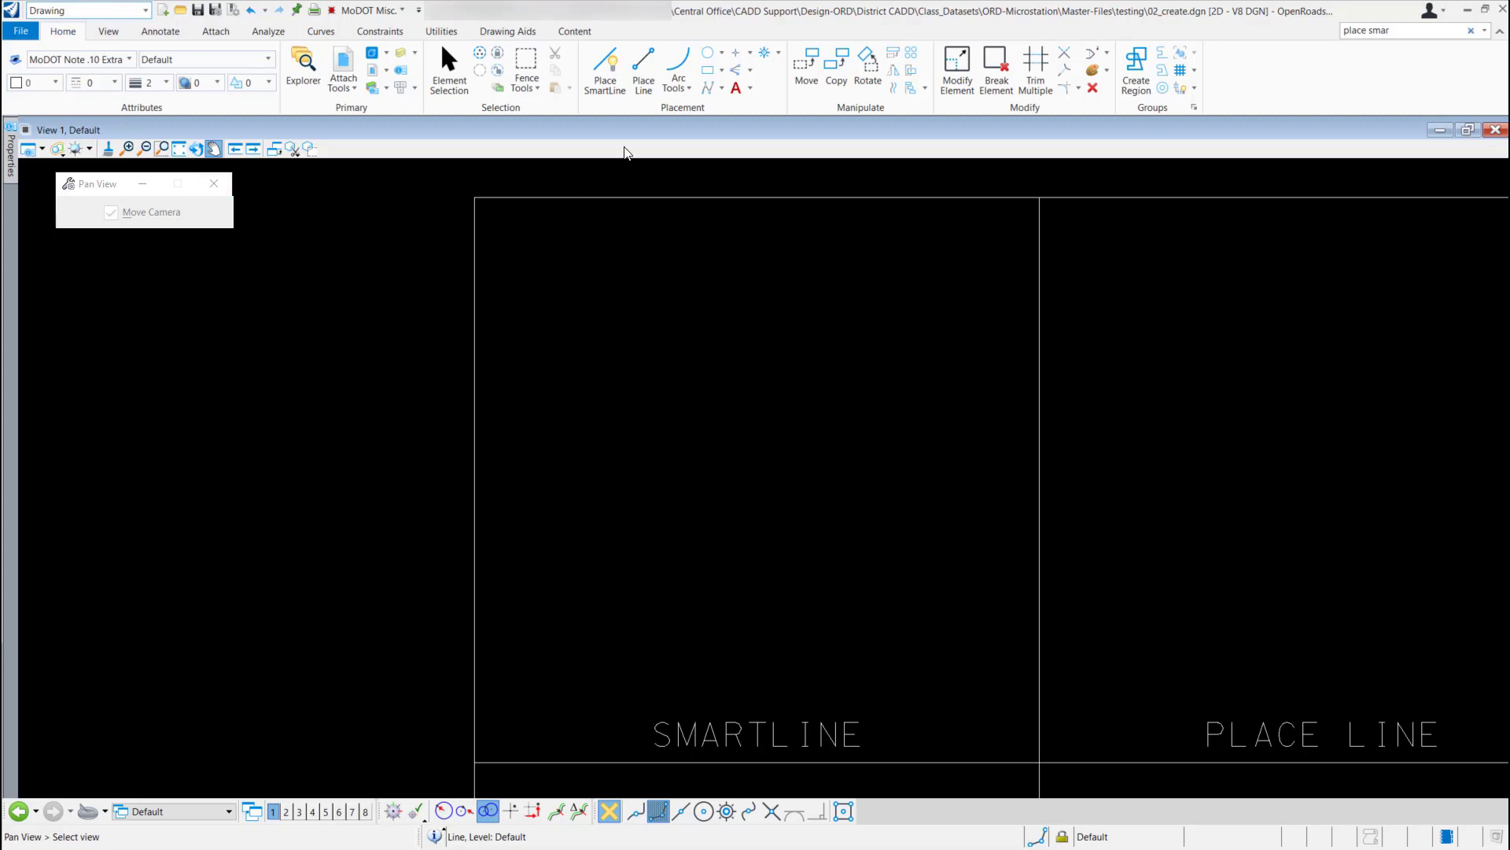
Start Place SmartLine with the segment type kept at Lines and the vertex type set to Sharp
click(643, 70)
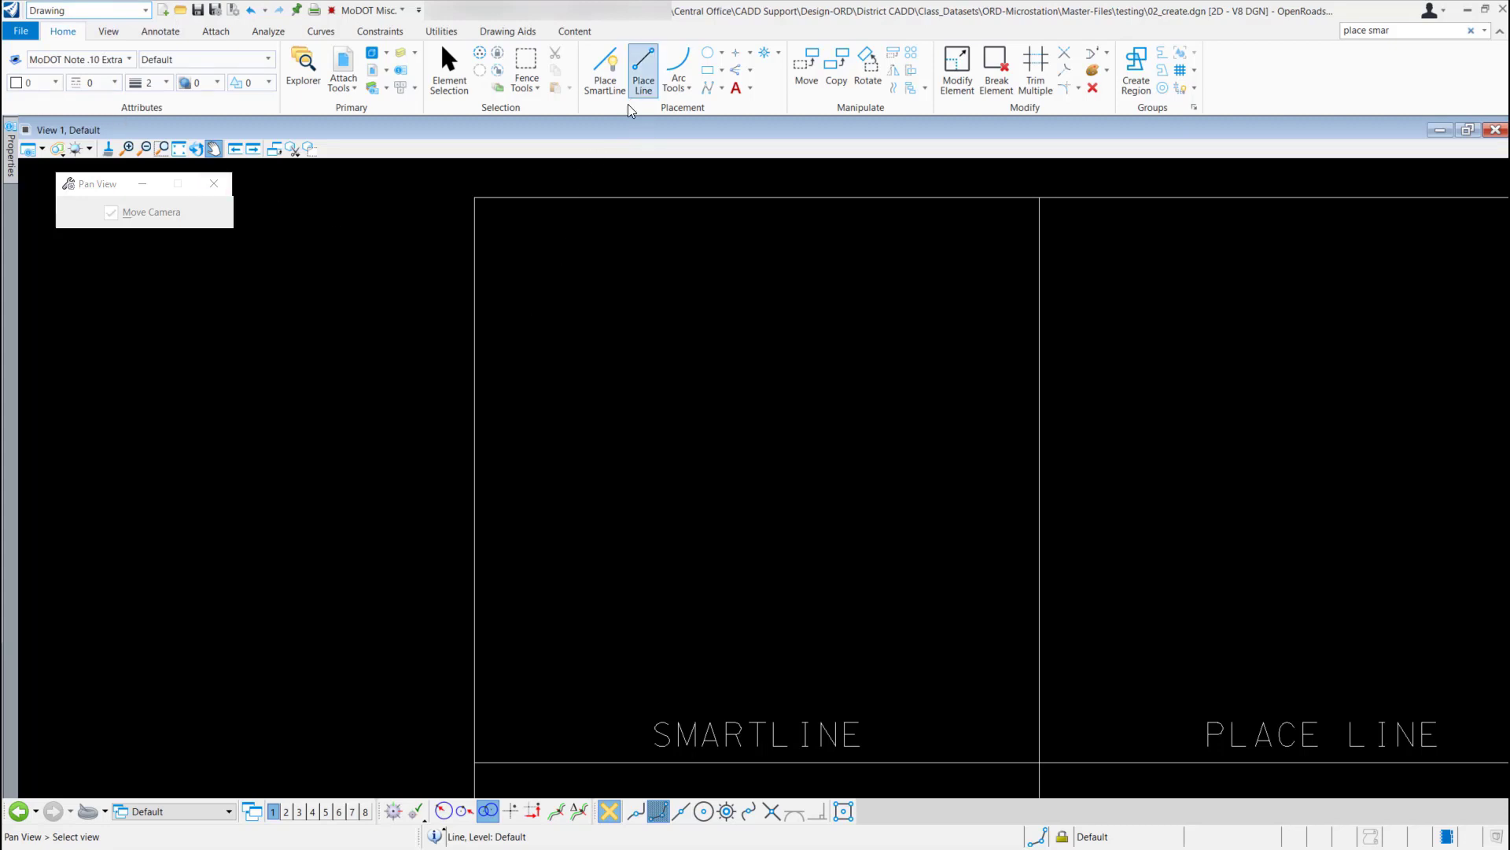
click(603, 71)
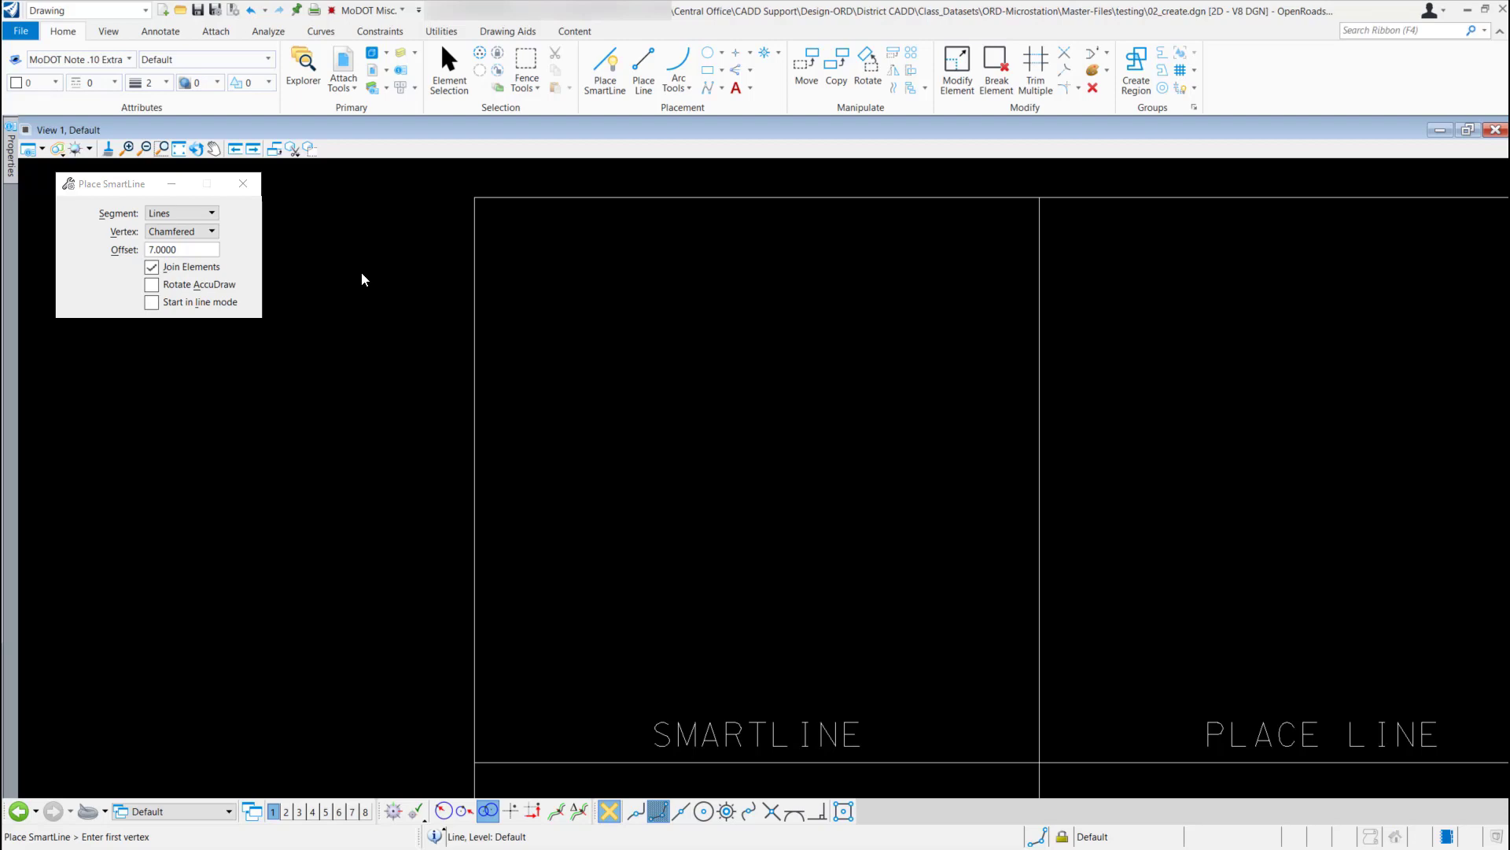
click(197, 212)
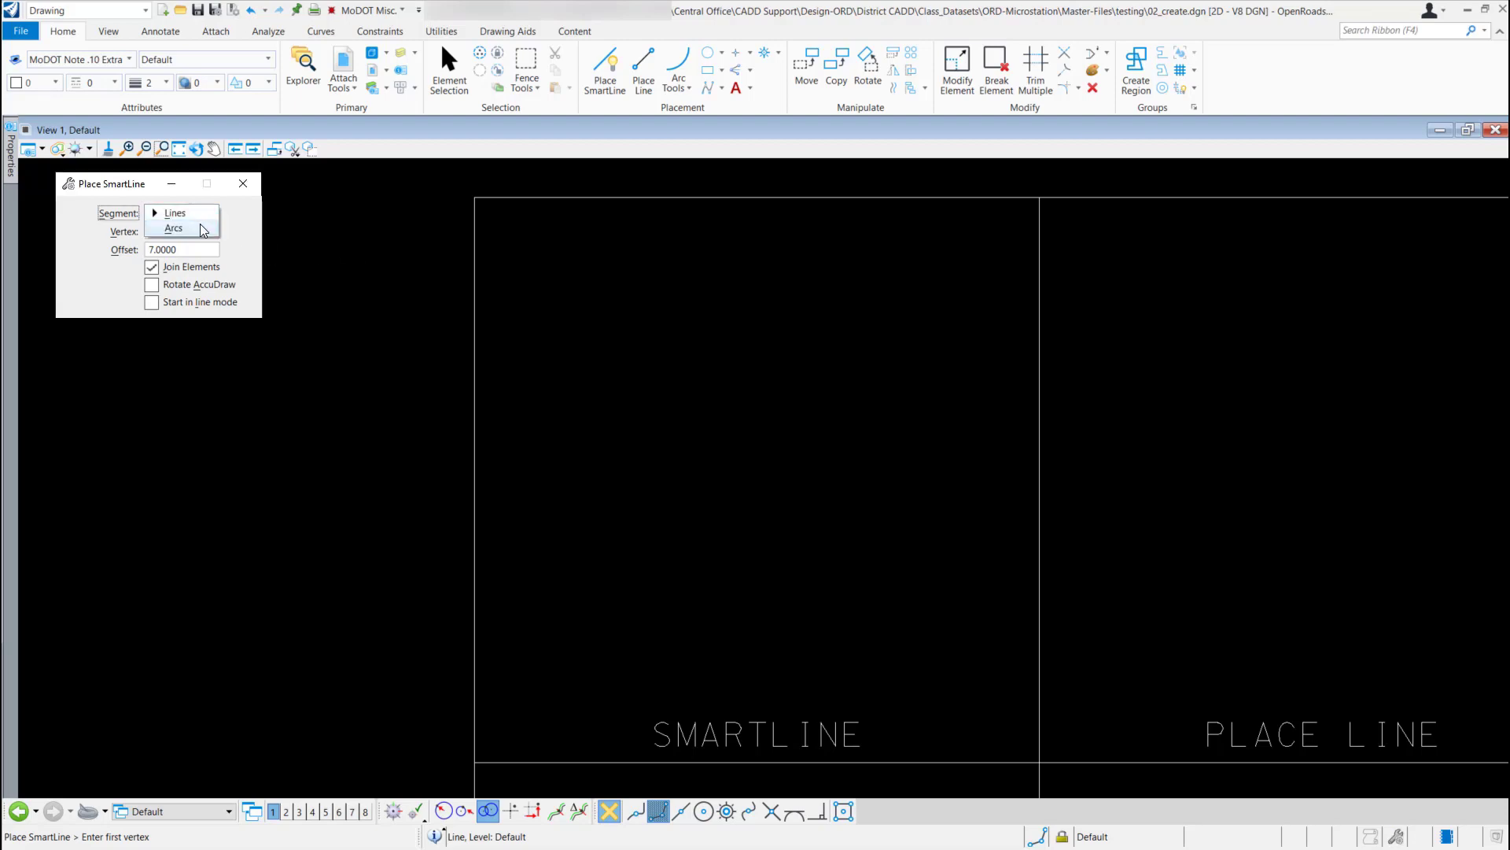
click(207, 220)
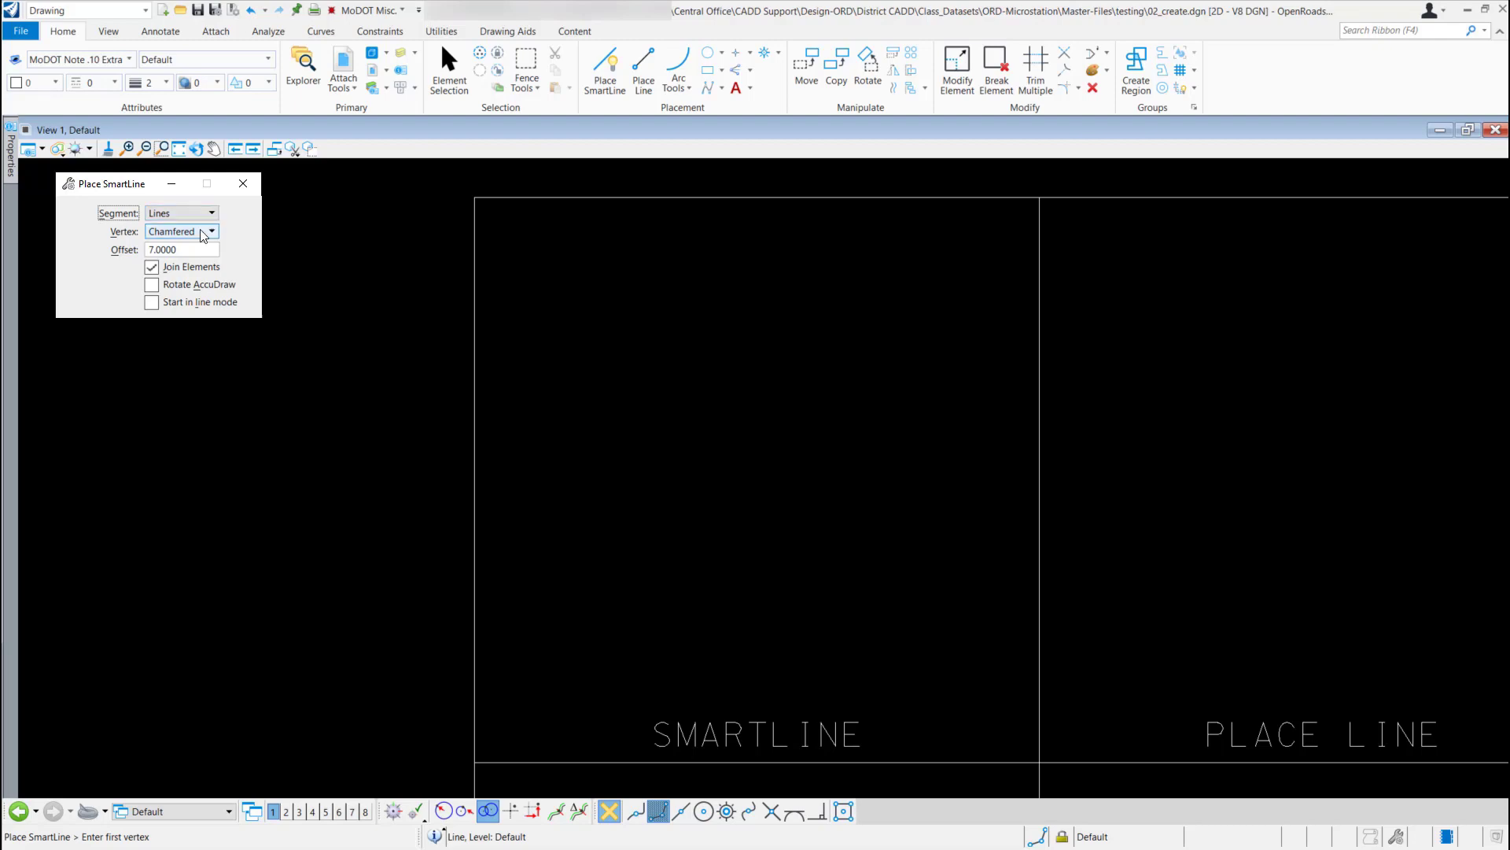
click(204, 233)
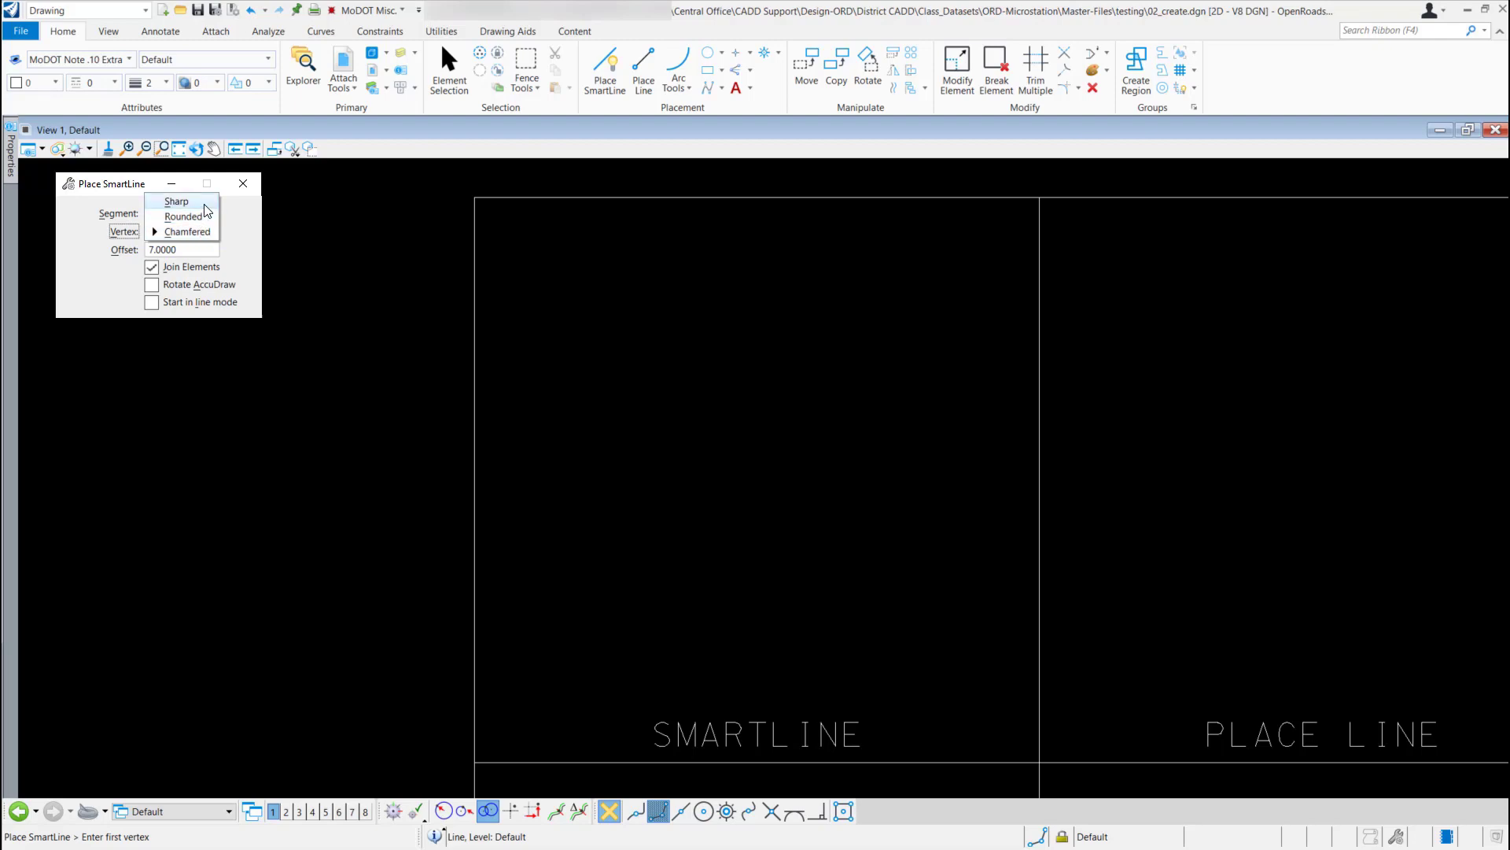
click(176, 202)
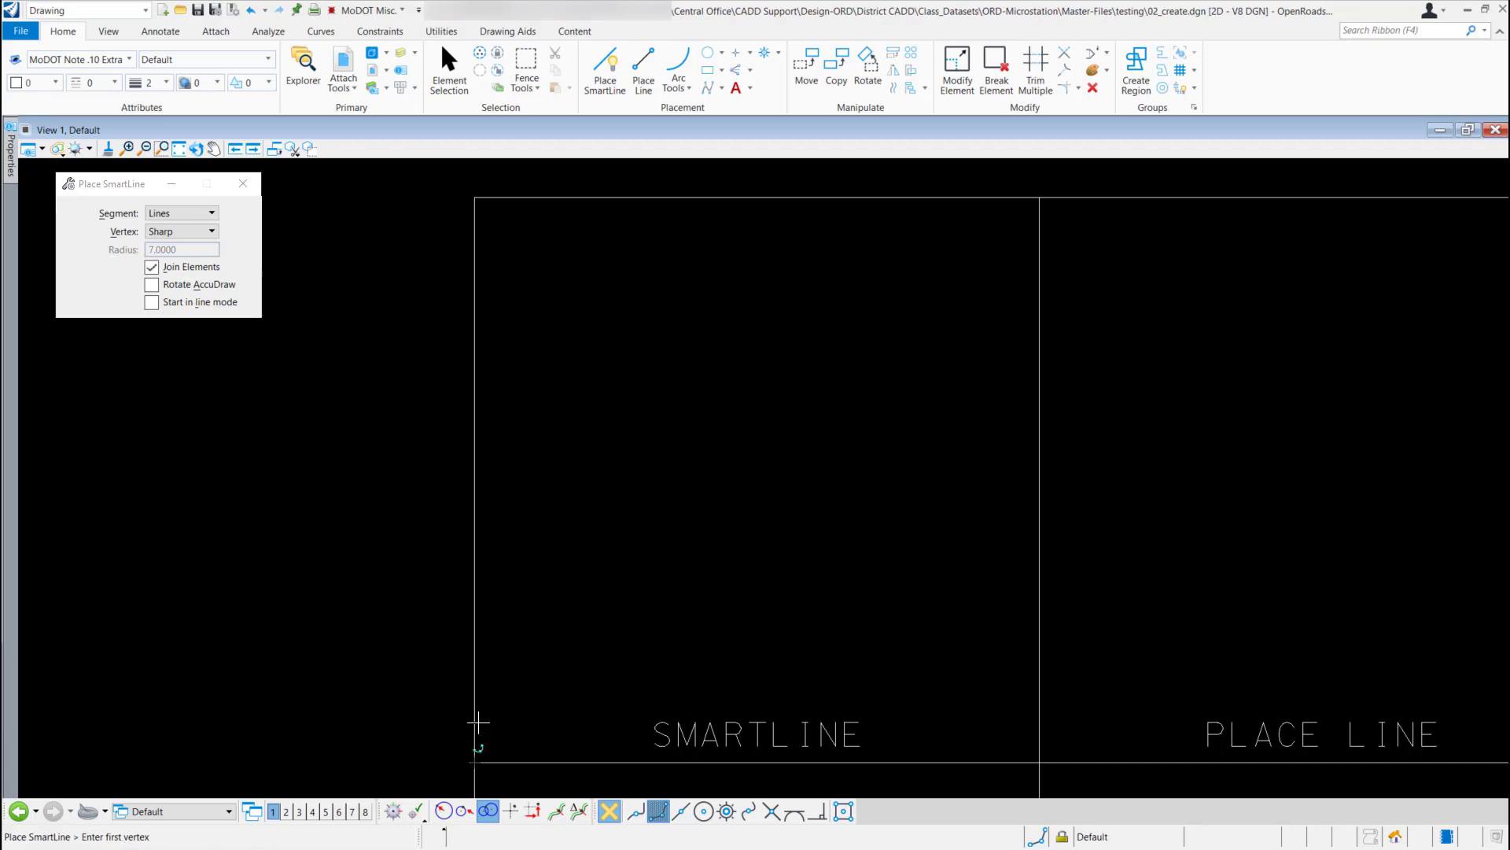
Draw a joined four-segment zigzag SmartLine with sharp corners inside the SMARTLINE box
click(547, 640)
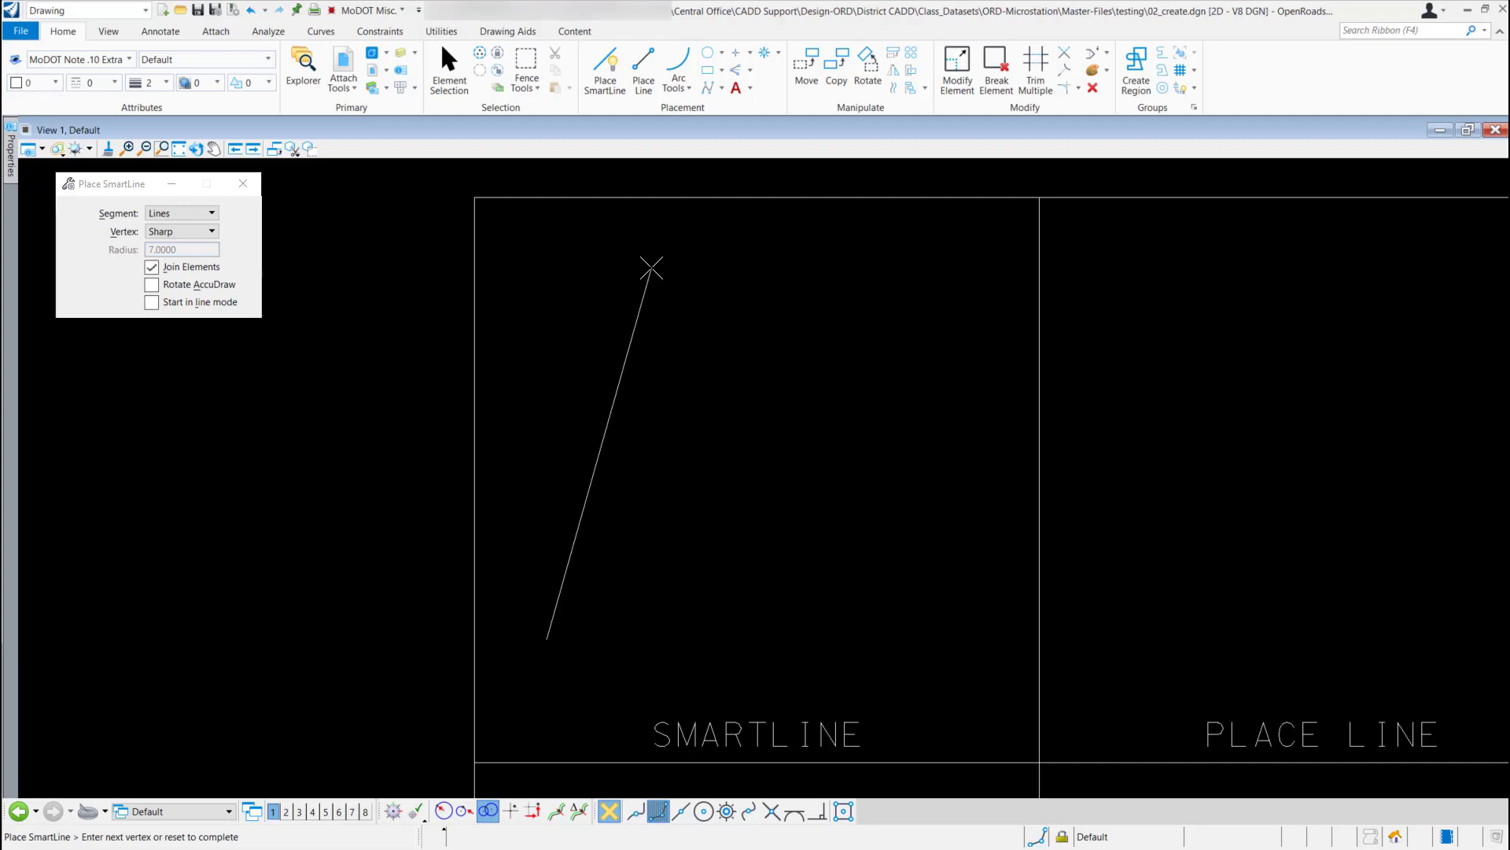
click(651, 268)
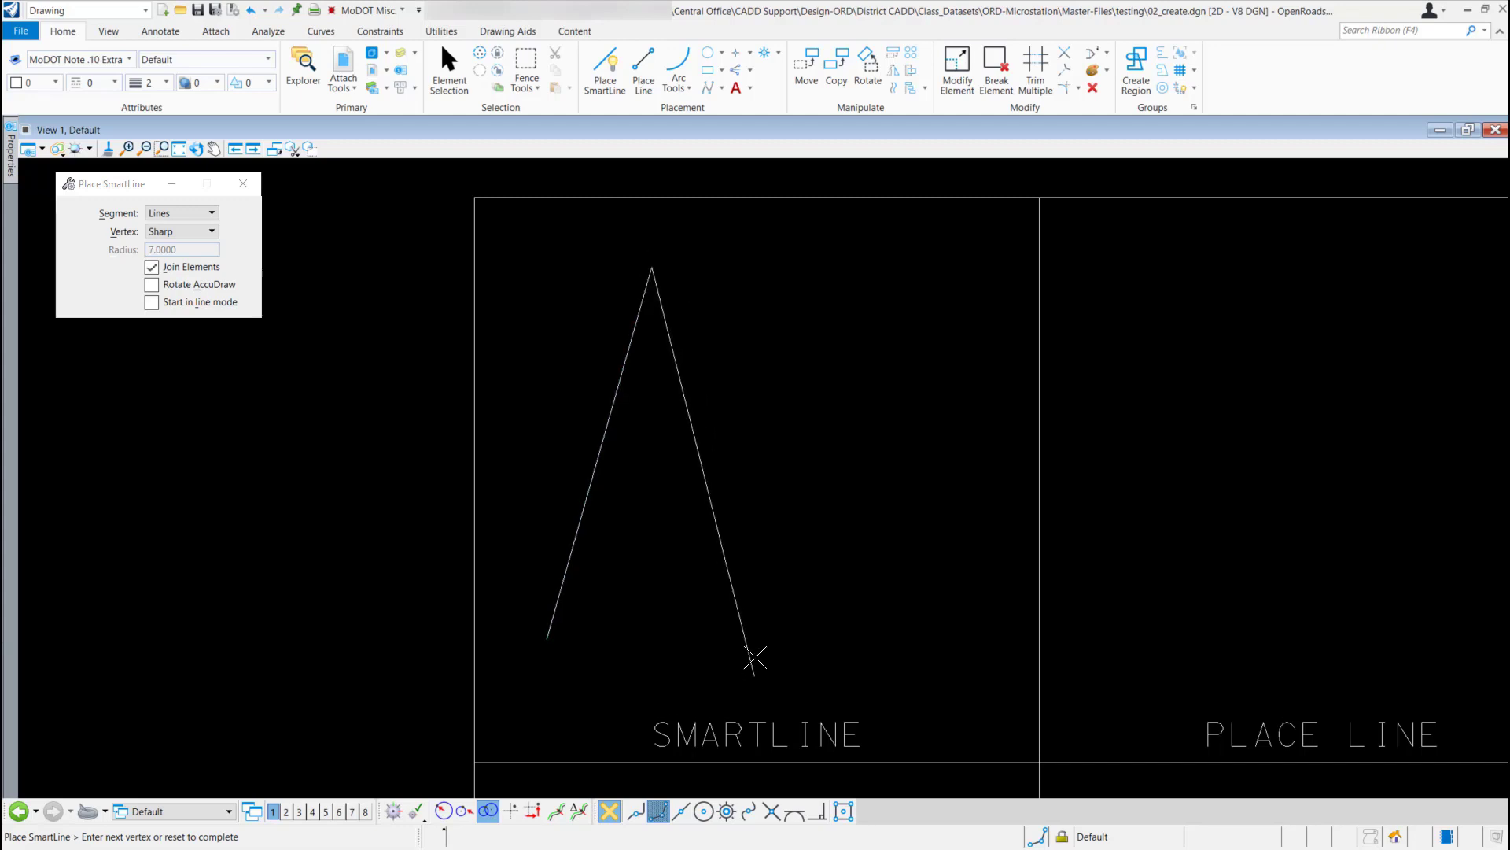
click(754, 649)
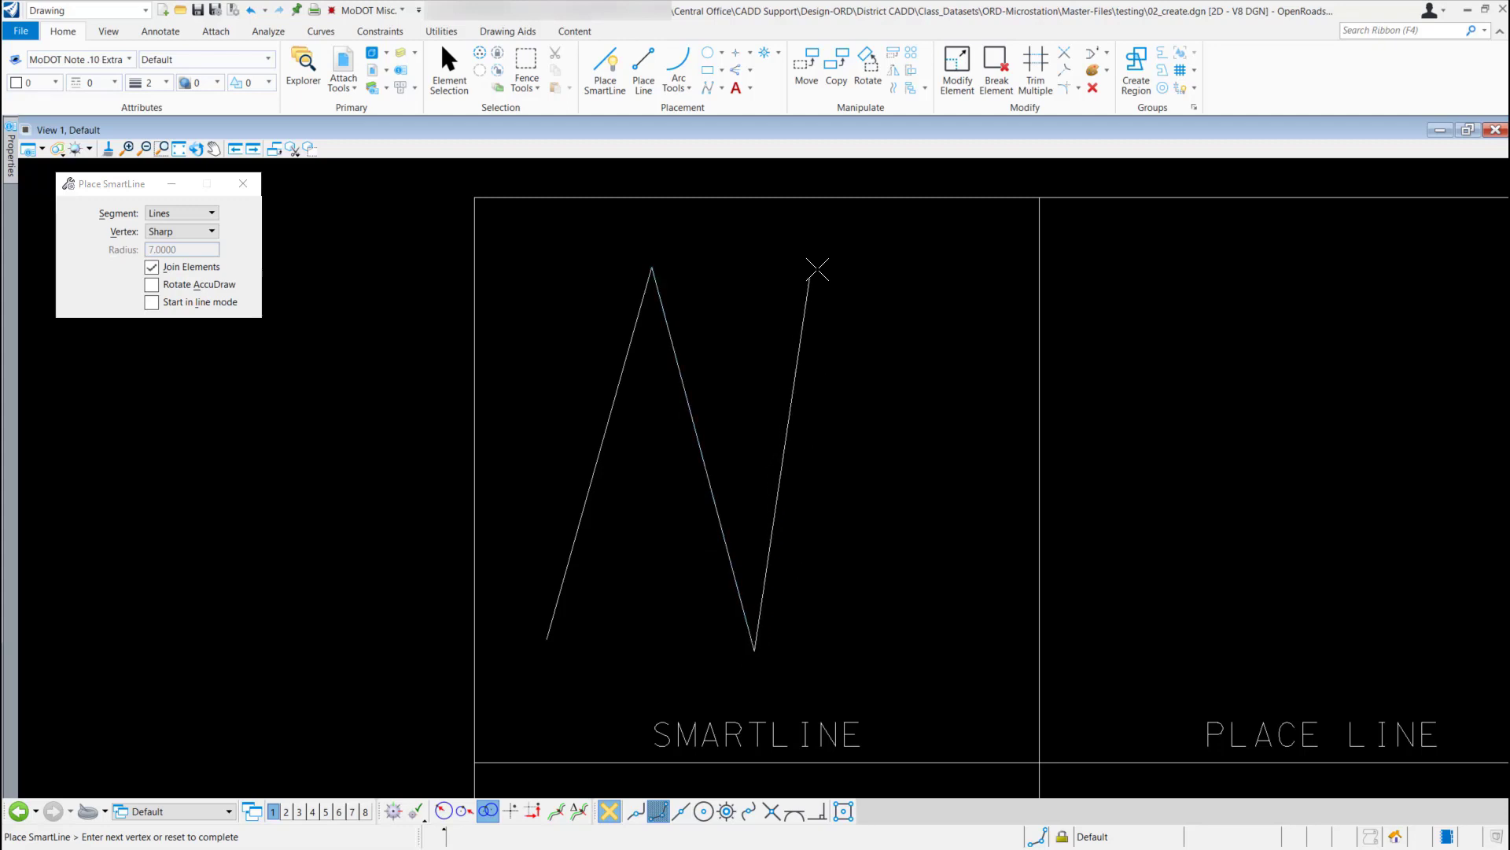
click(822, 262)
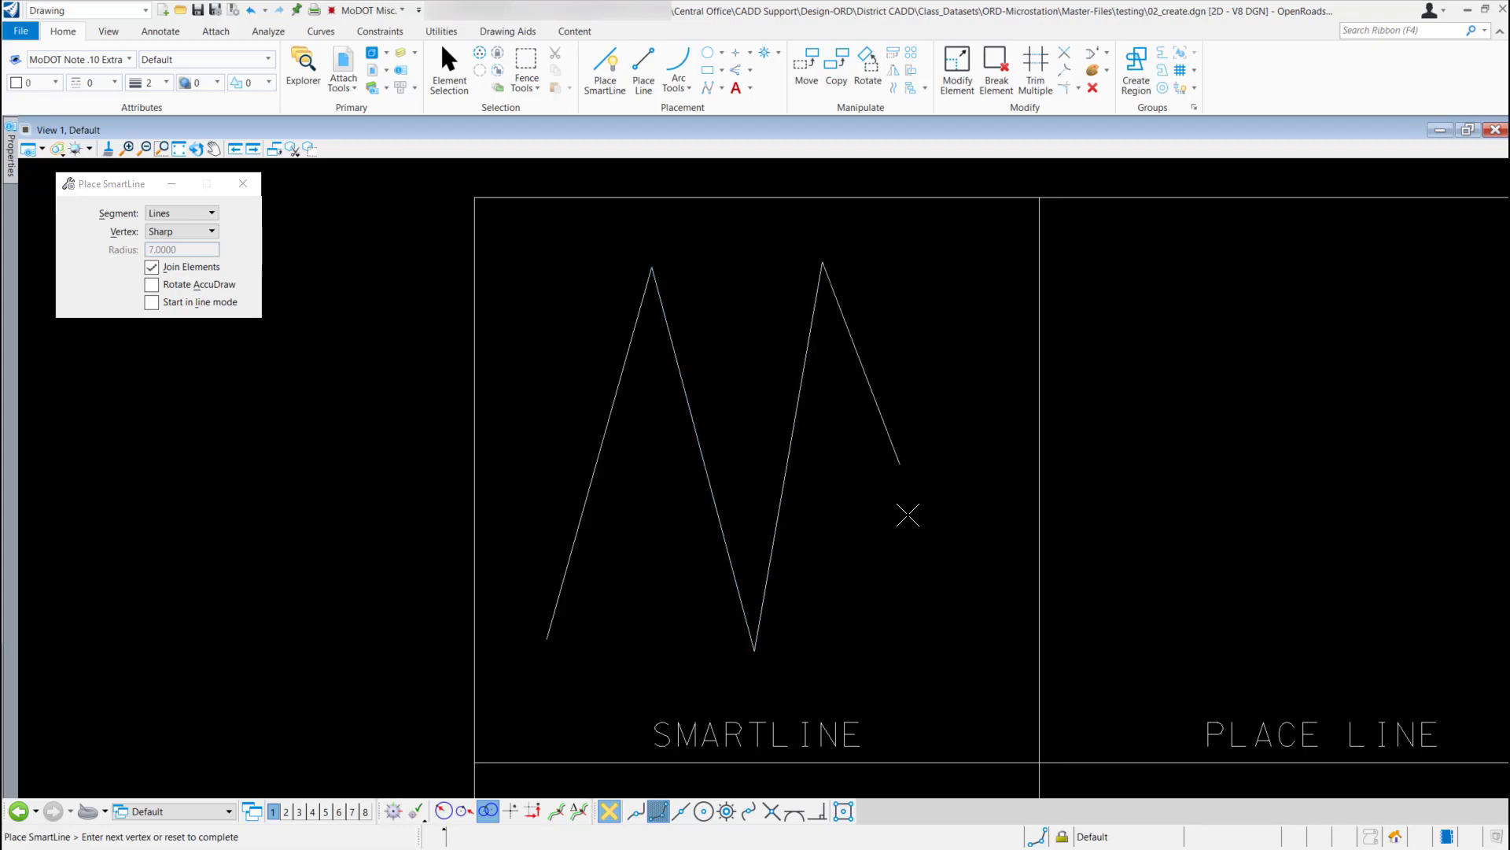
click(922, 661)
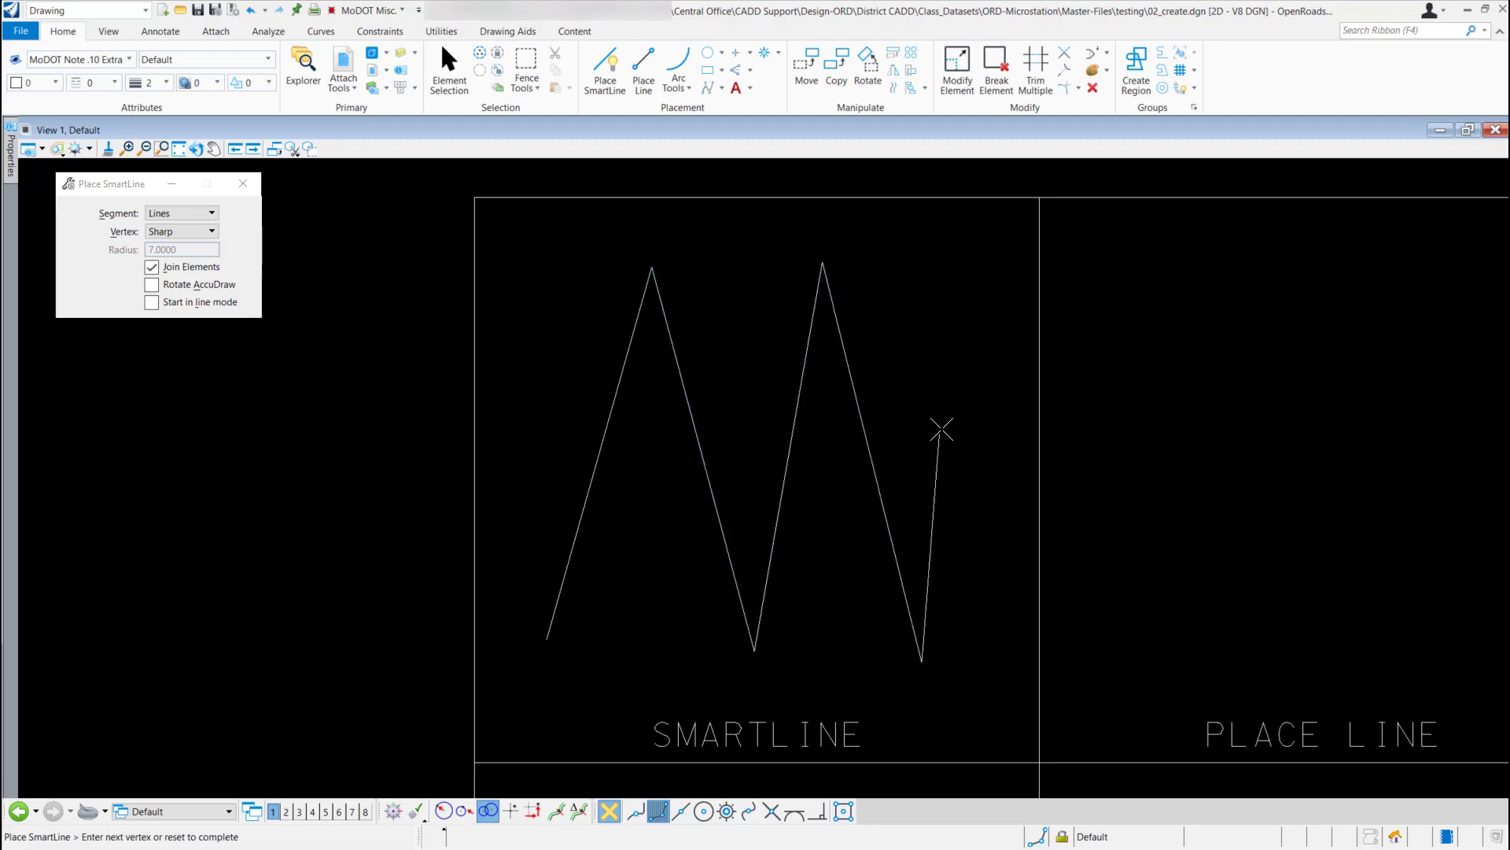
right_click(976, 375)
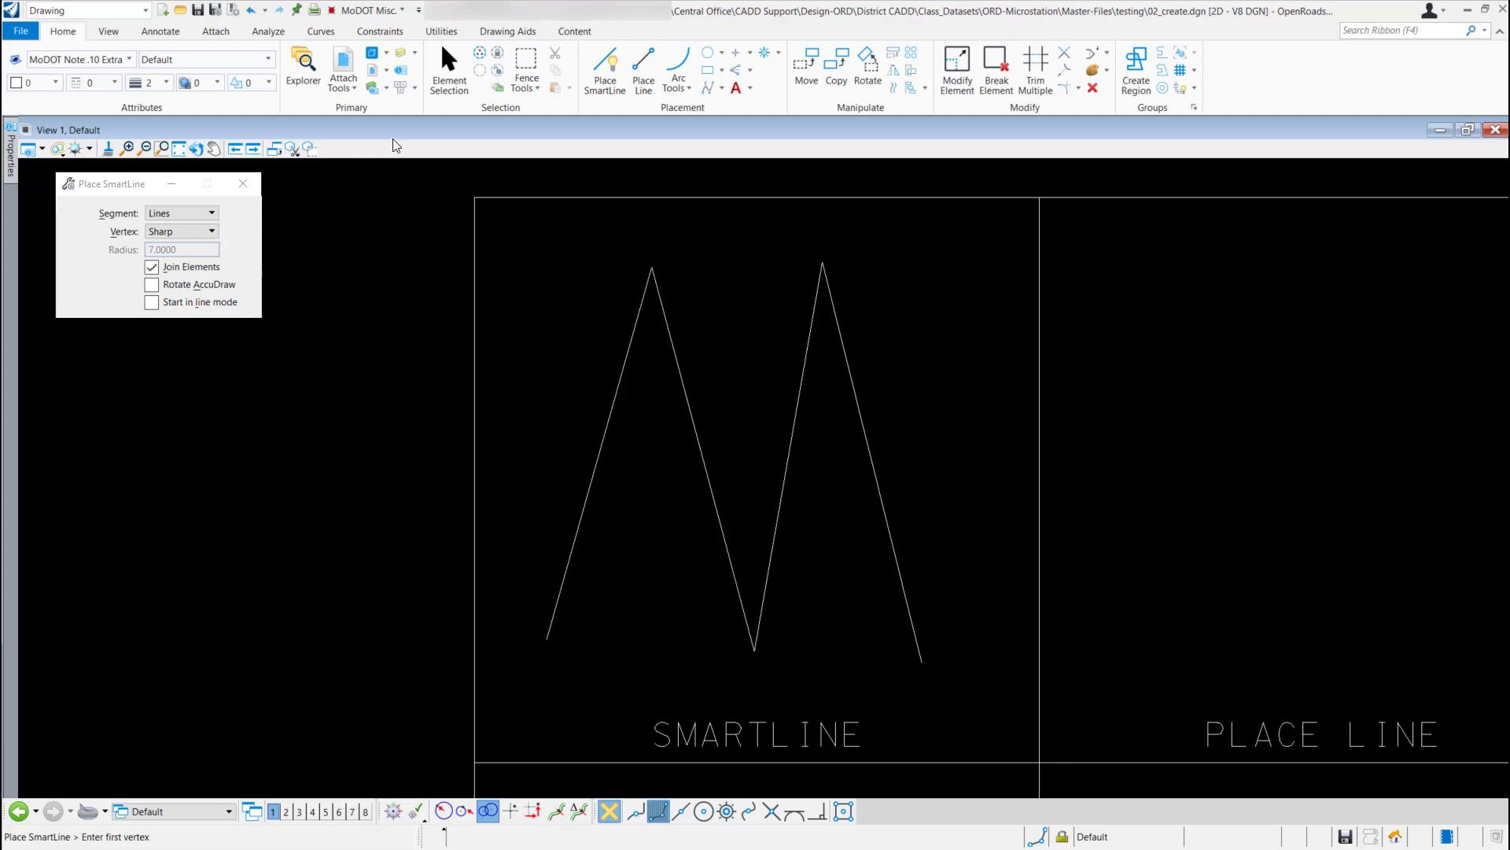
Select the zigzag to check that it is a single element, and undo its placement
click(445, 73)
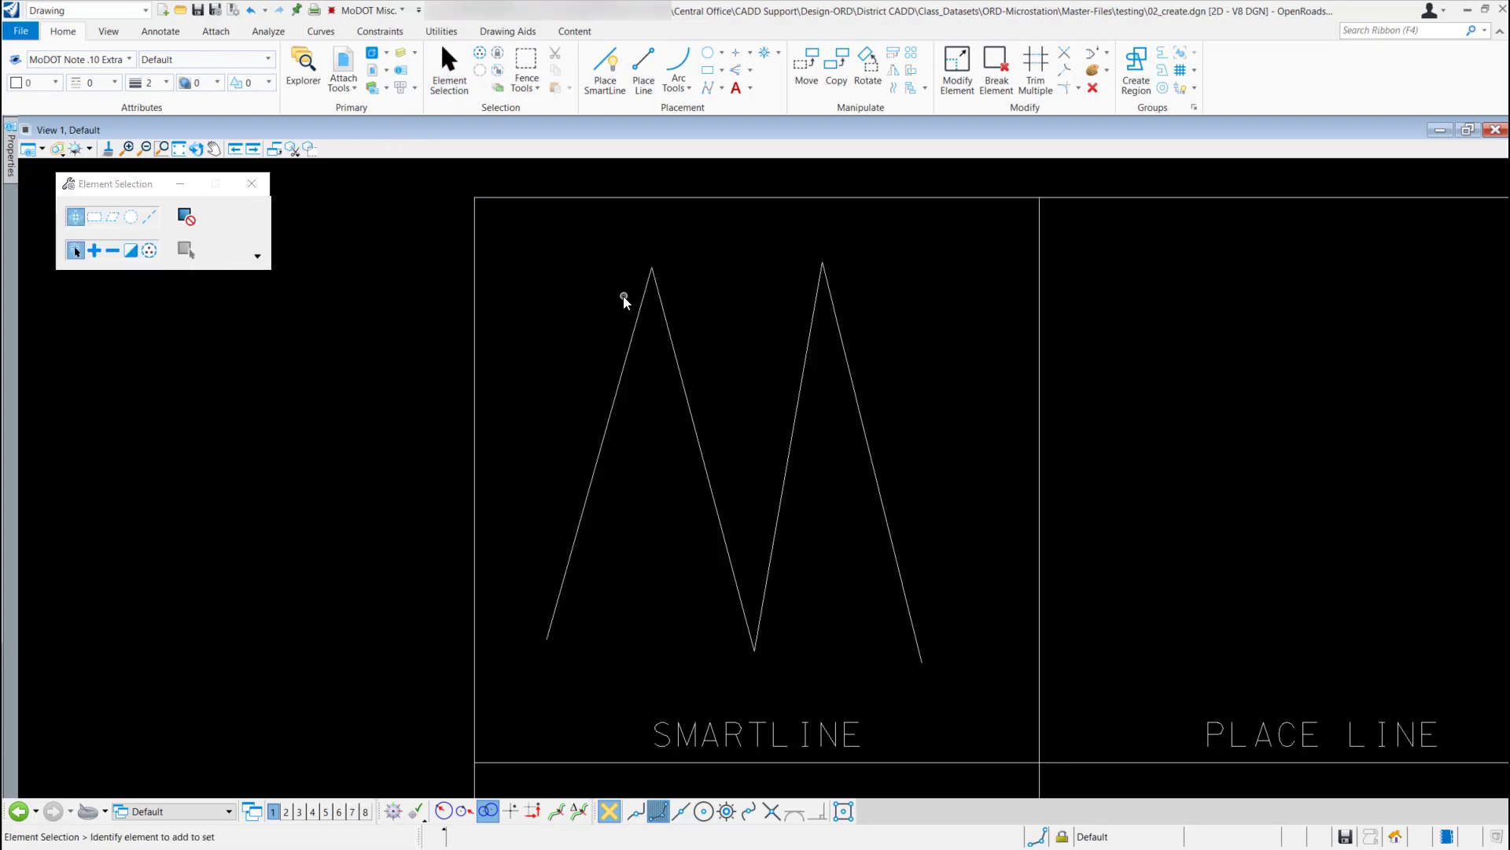
click(639, 319)
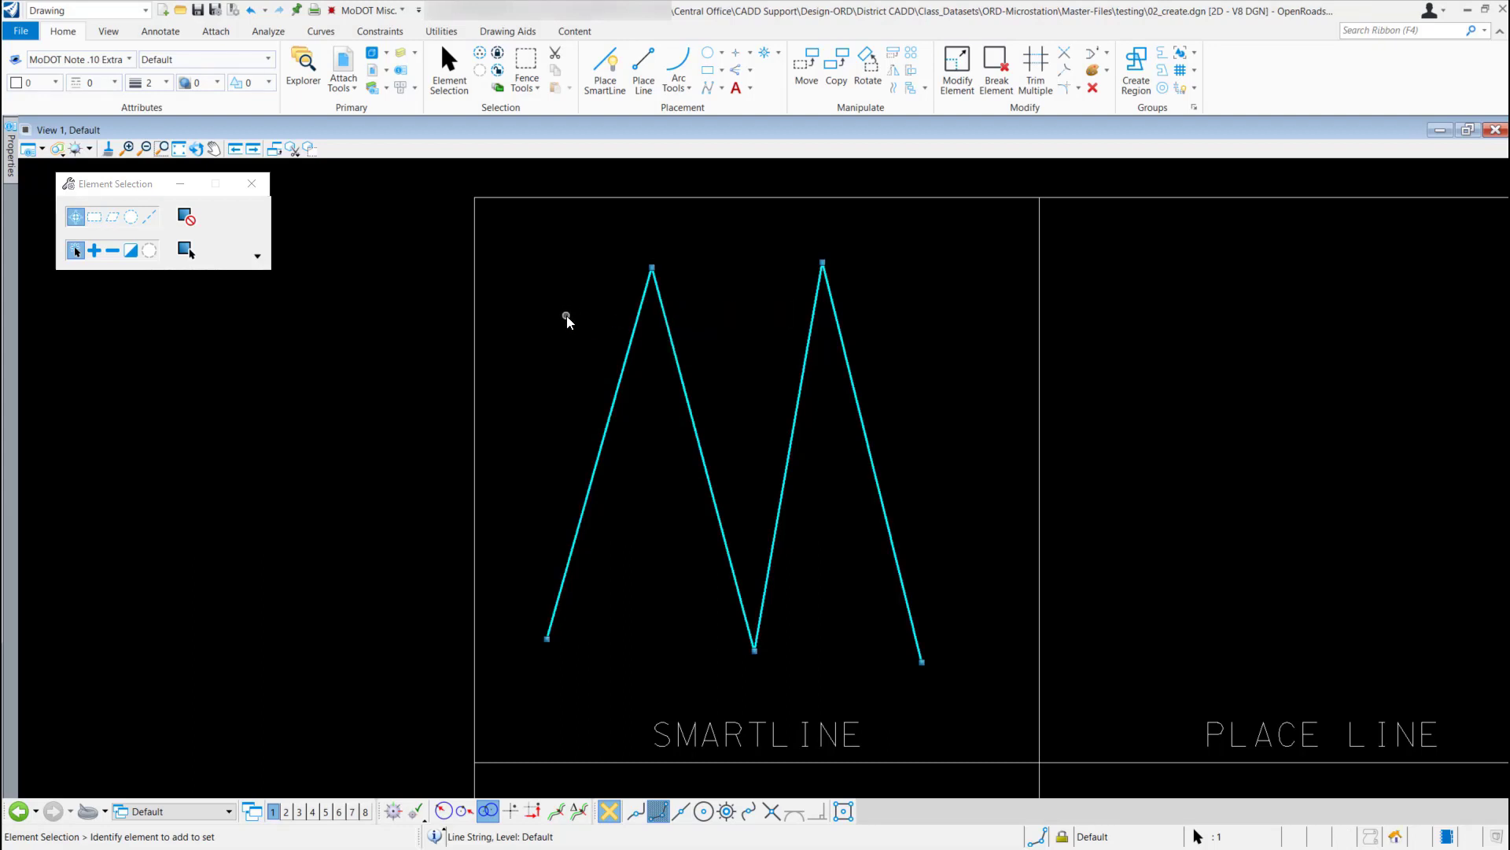
key(ctrl+z)
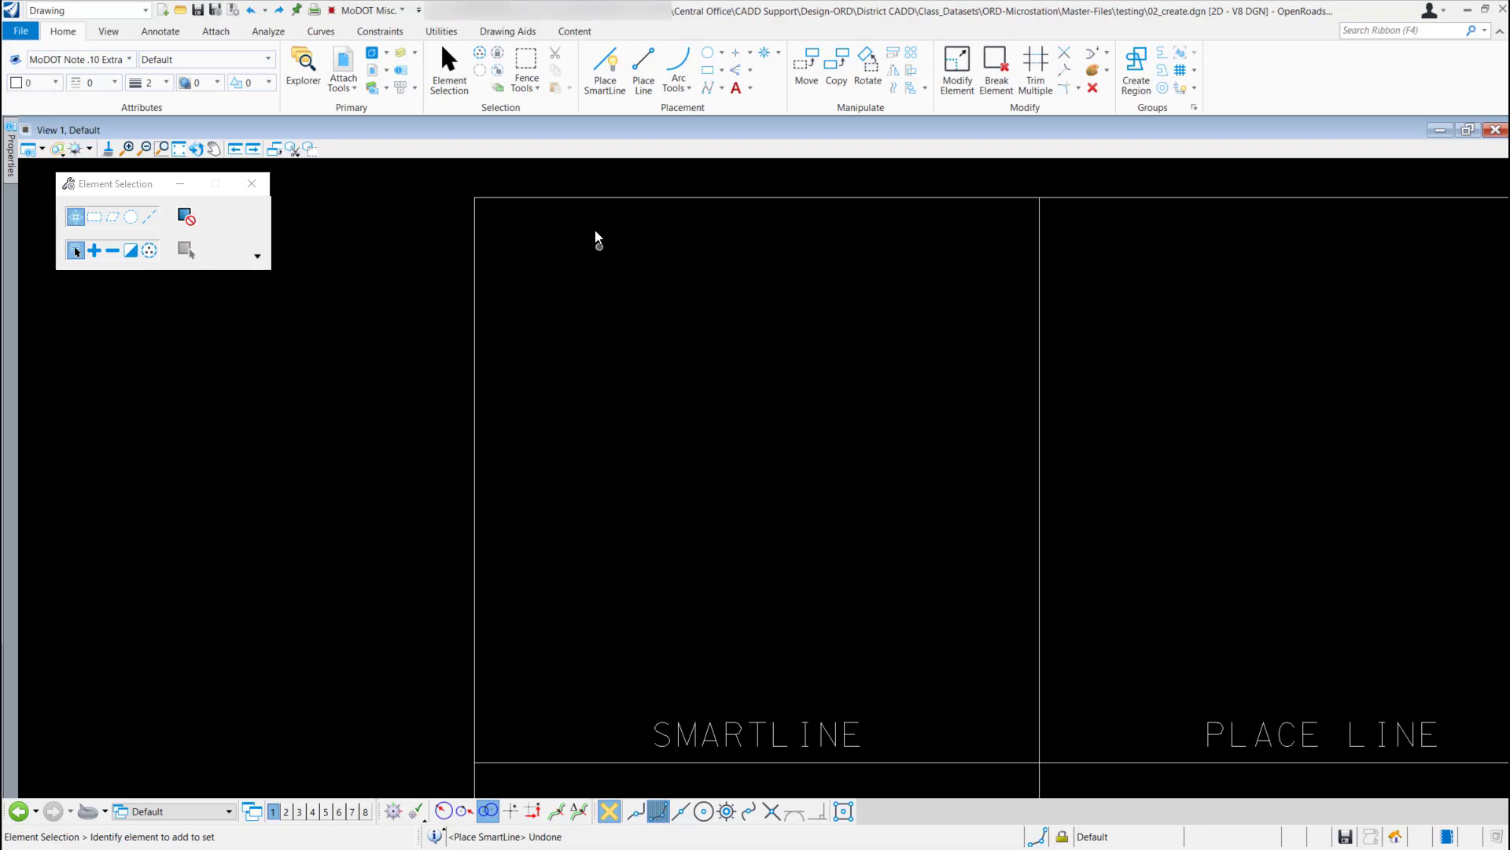
Start a SmartLine with Join Elements off in the SMARTLINE box, rising to a sharp peak and heading back down
click(604, 72)
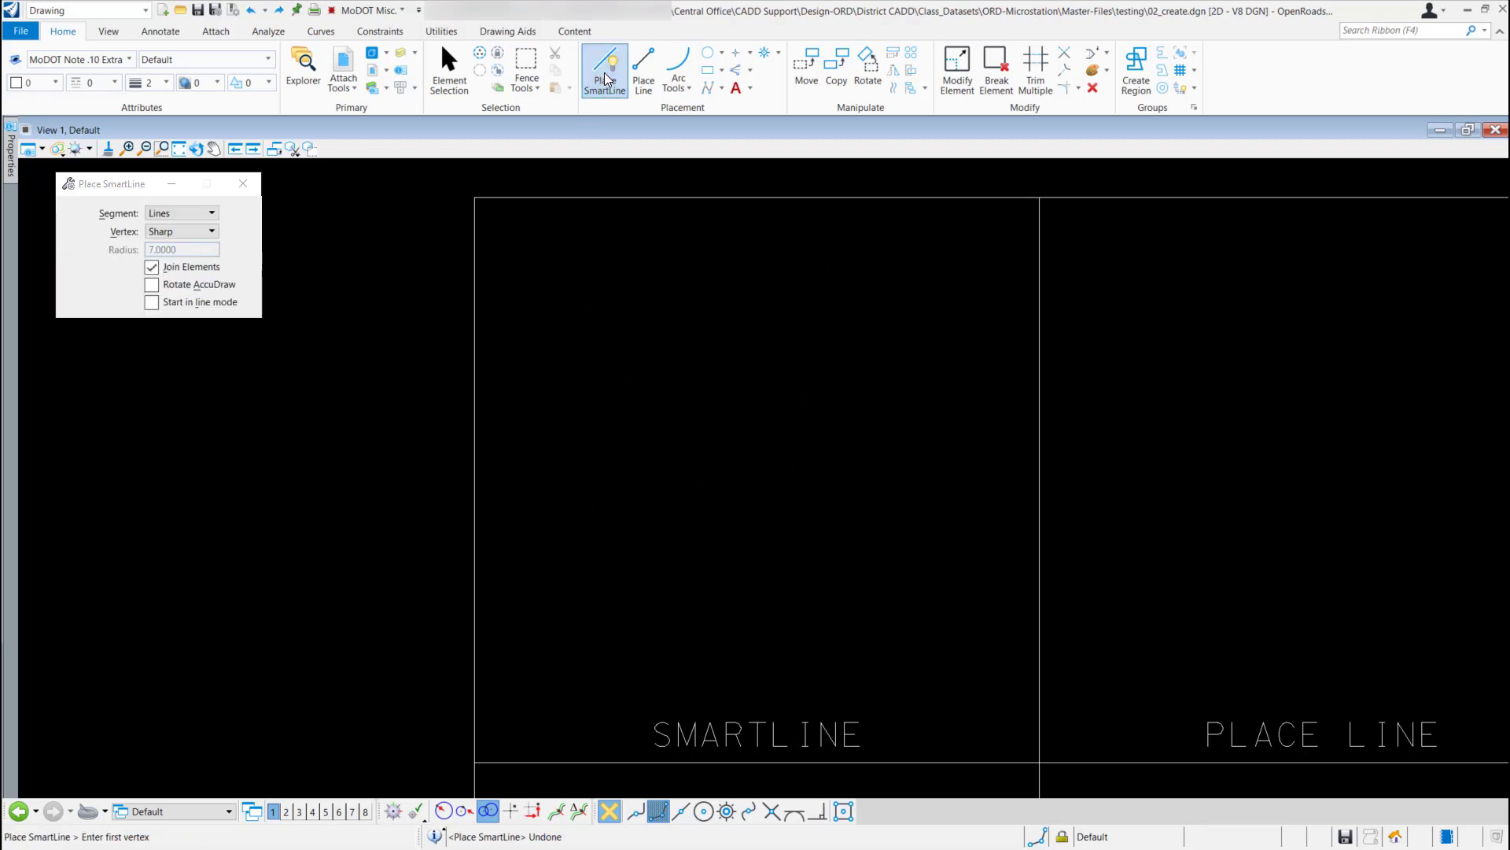
click(151, 270)
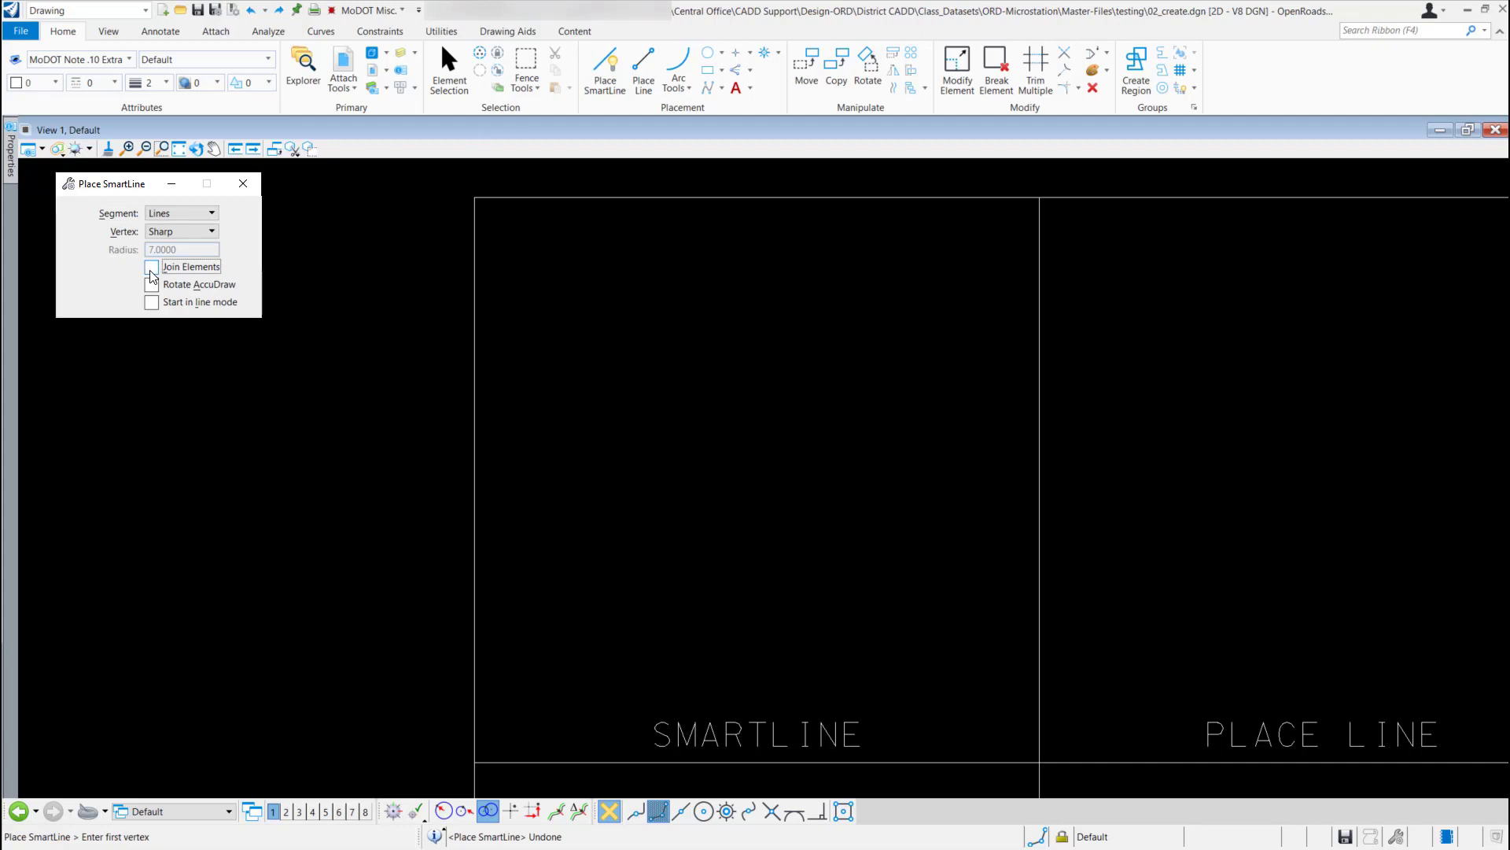
click(530, 681)
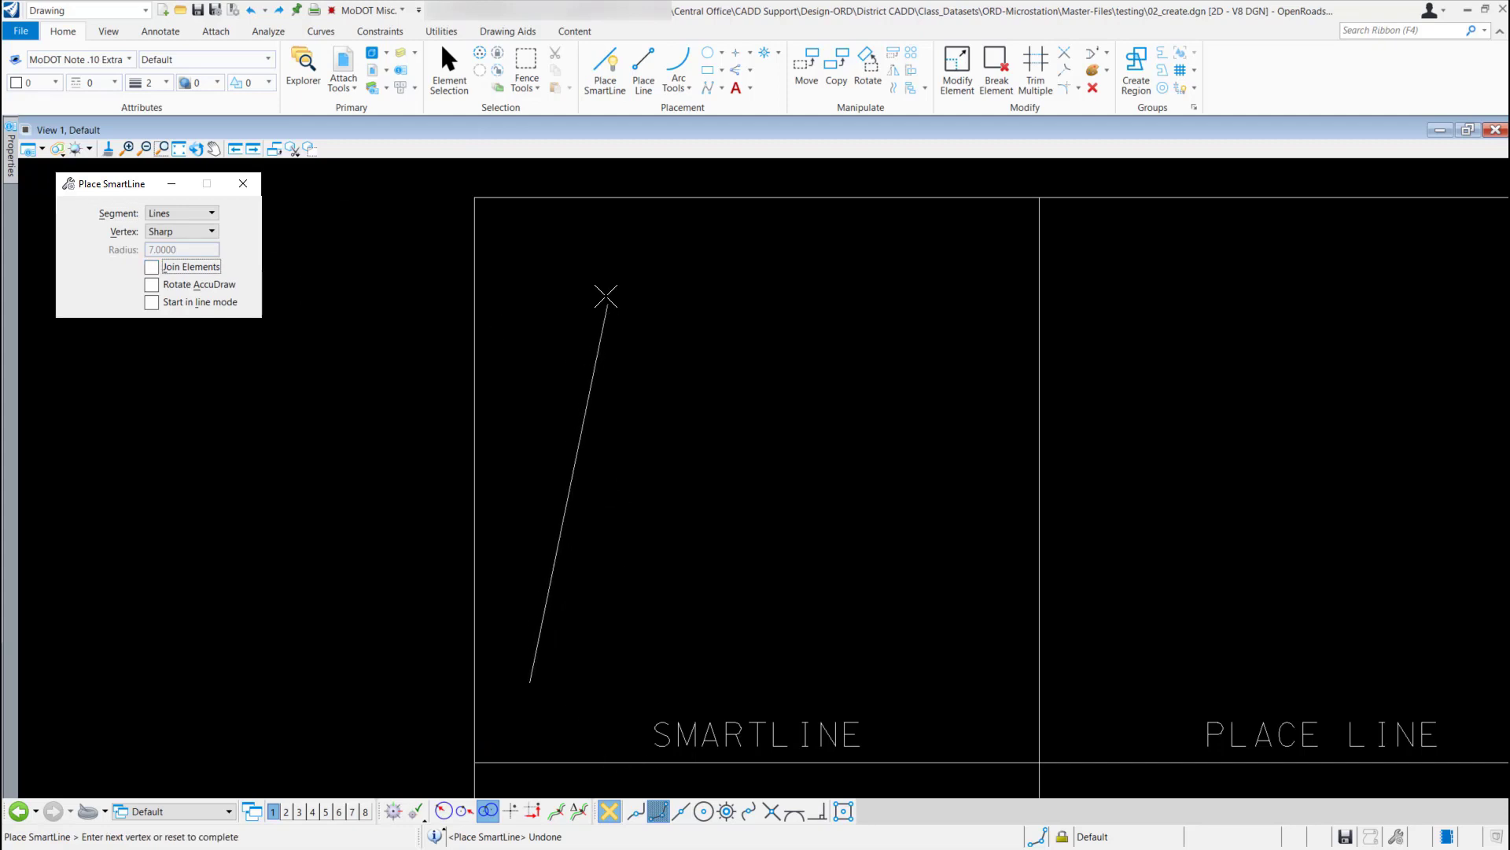
click(617, 268)
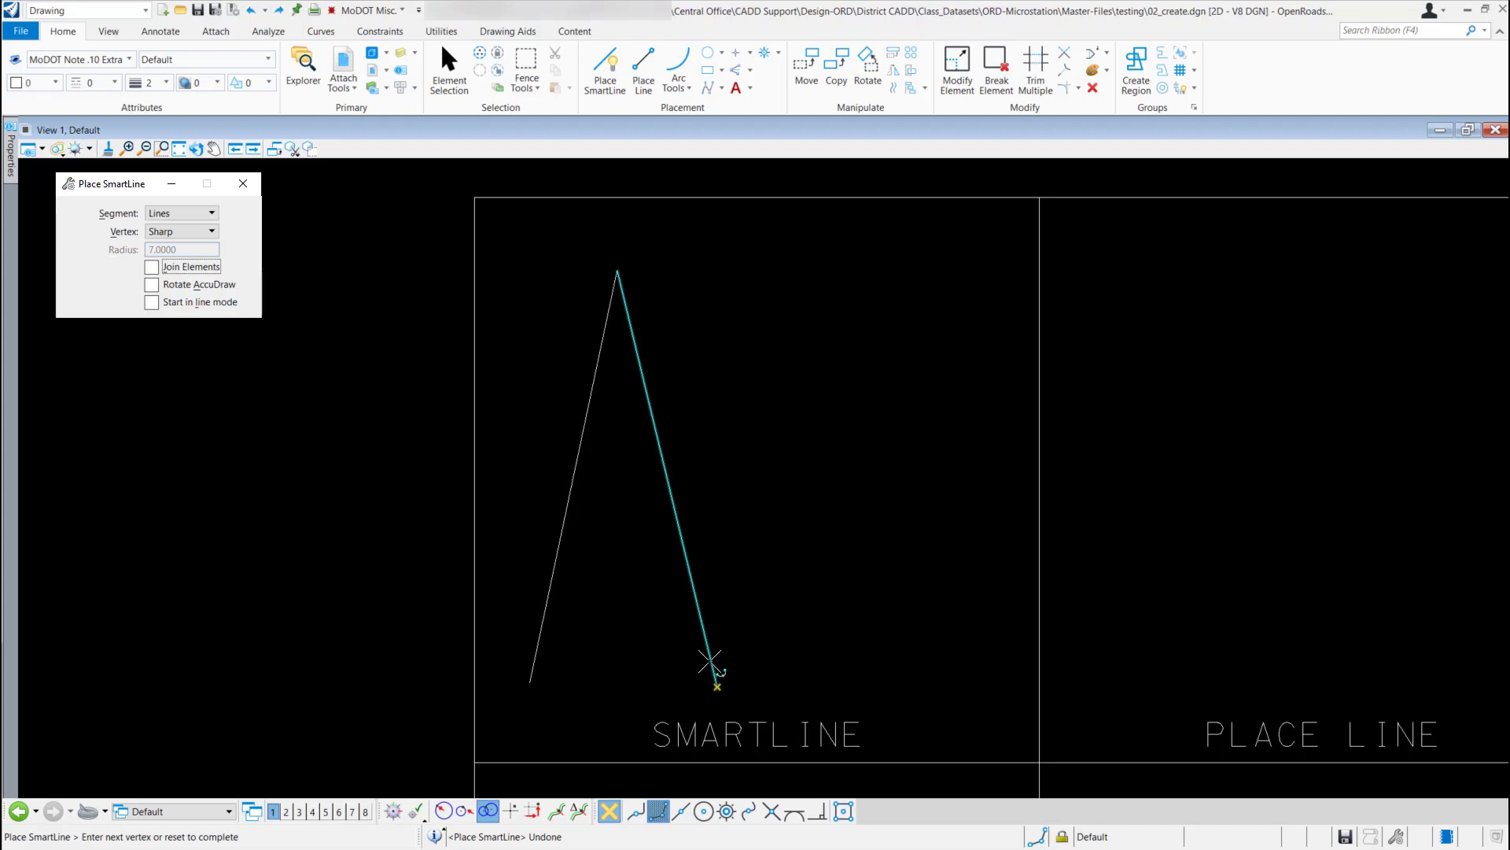
click(717, 684)
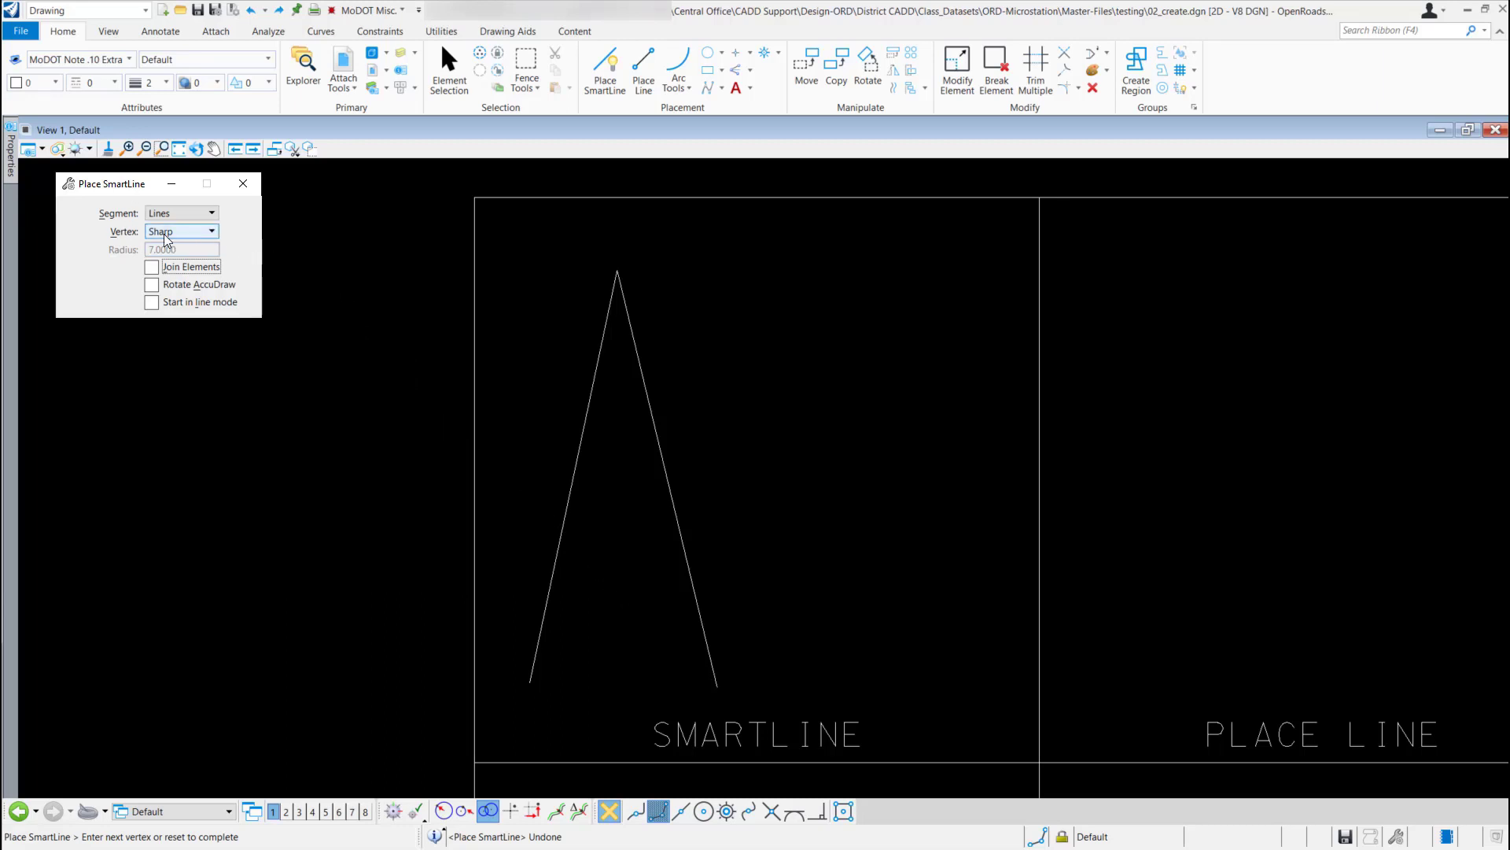
Give the SmartLine's lower vertex a rounded corner of radius 5 and continue upward to a second peak
click(165, 233)
click(186, 251)
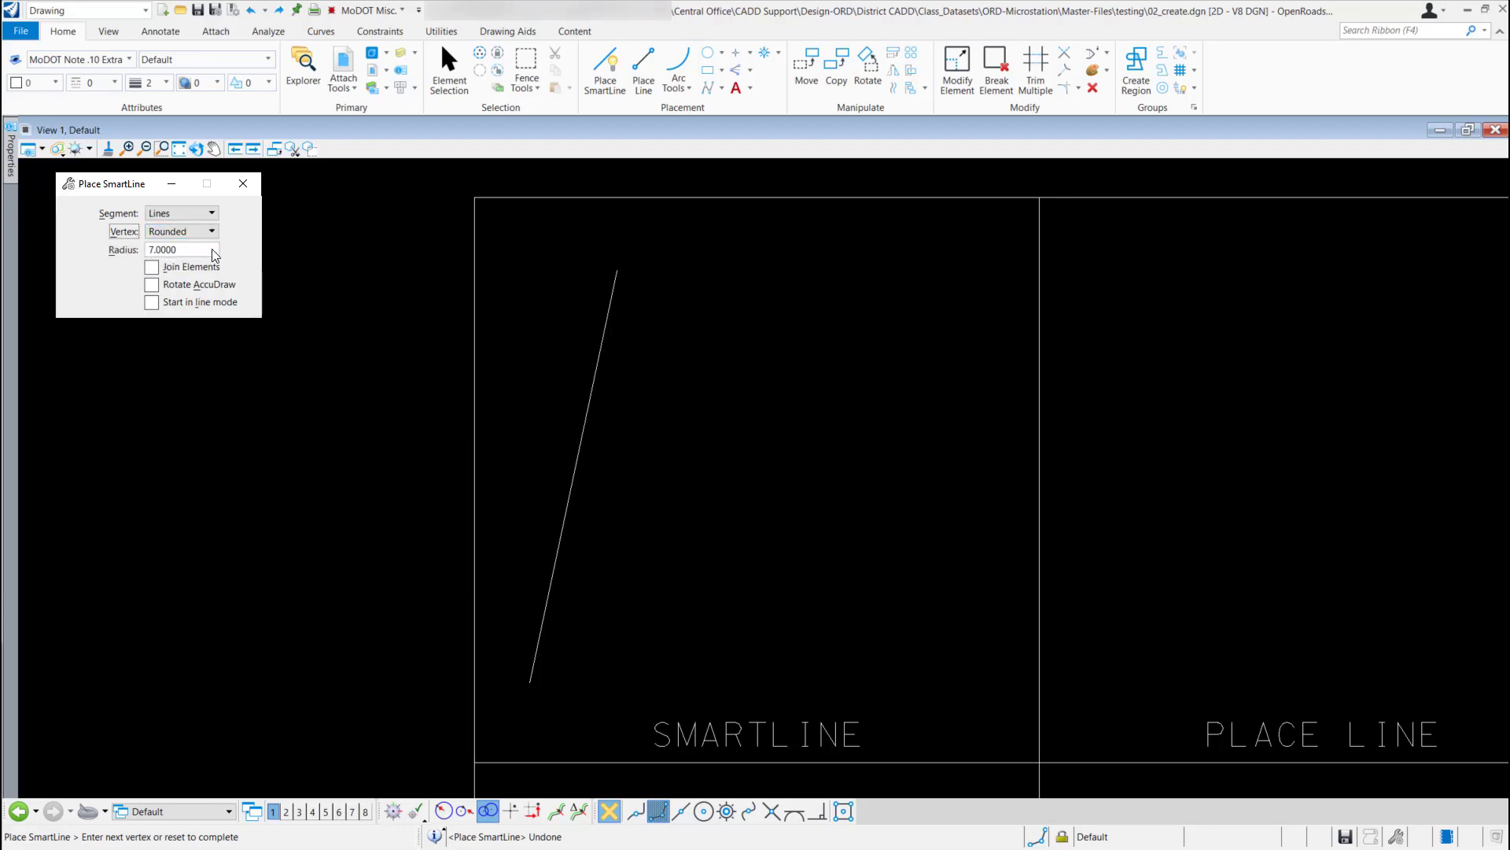
key(Tab)
text(5)
key(Tab)
click(717, 684)
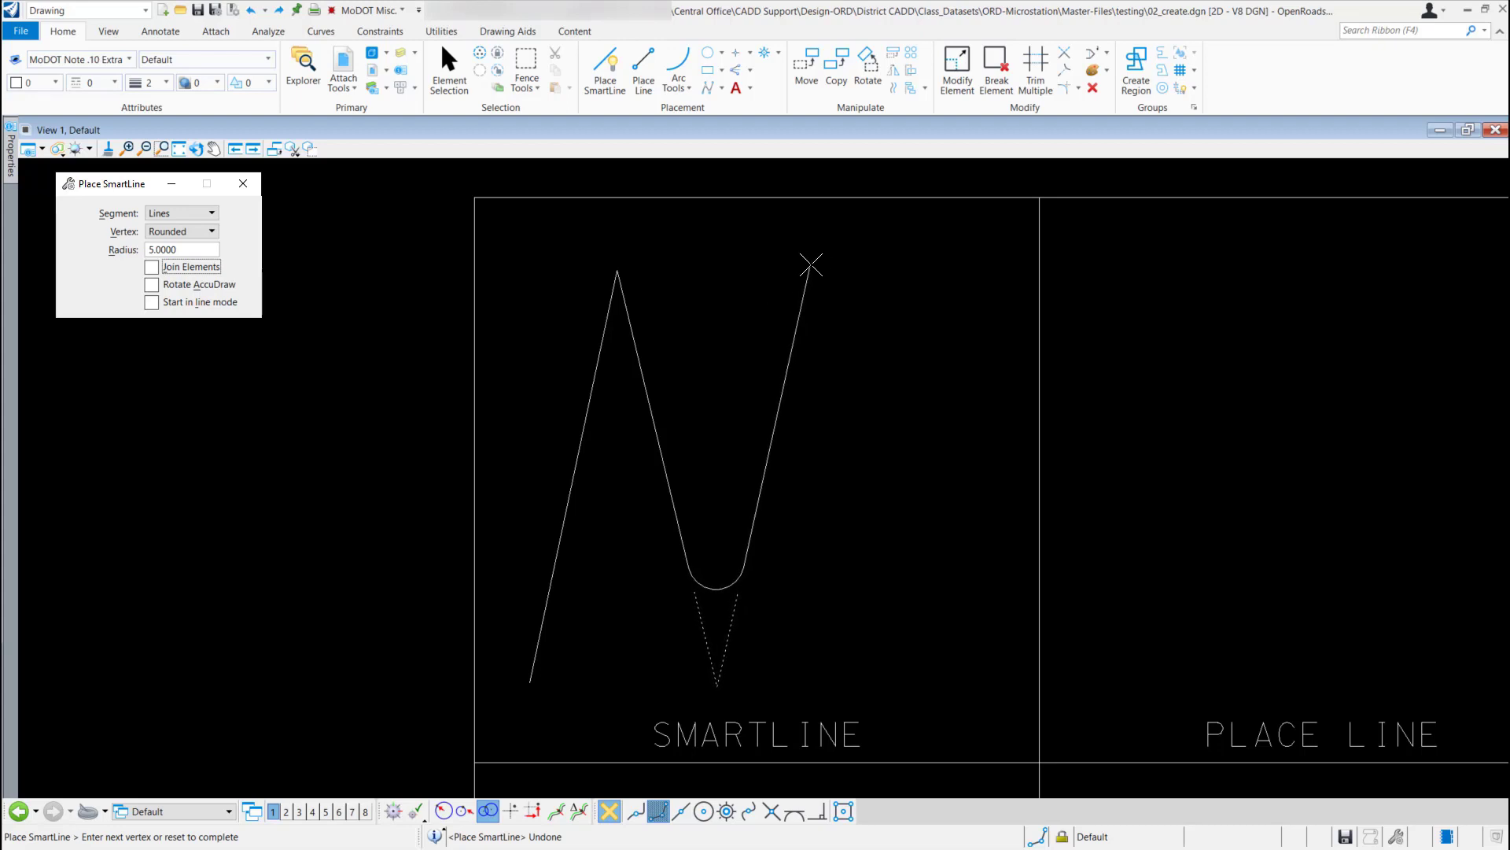
click(812, 265)
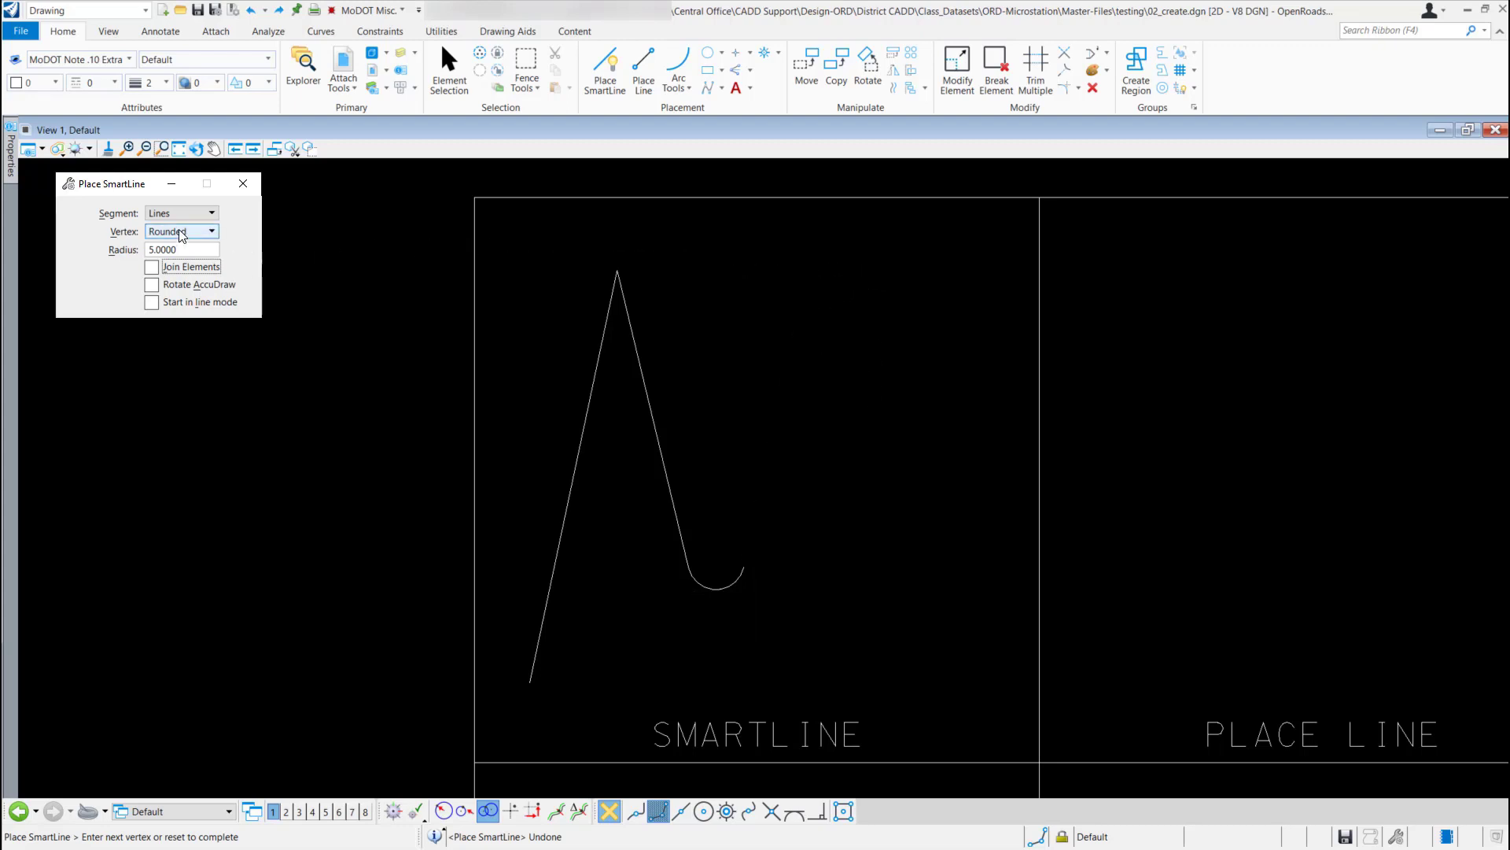
Chamfer the second peak with an offset of 10, place the last segment down to its end point, and finish the SmartLine
click(179, 230)
click(187, 247)
click(122, 254)
text(10)
key(Tab)
click(812, 266)
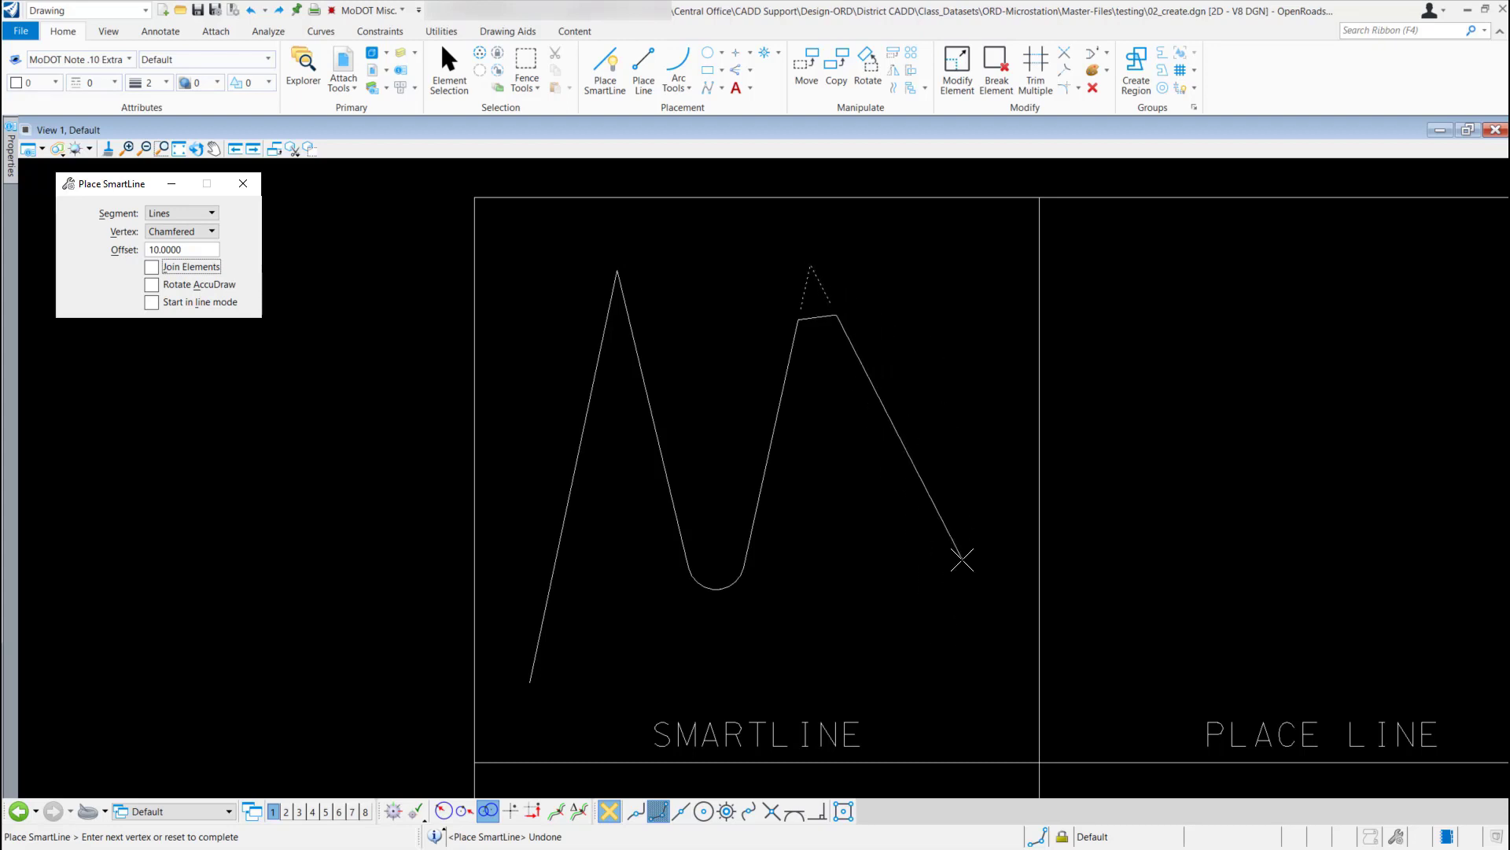
click(963, 599)
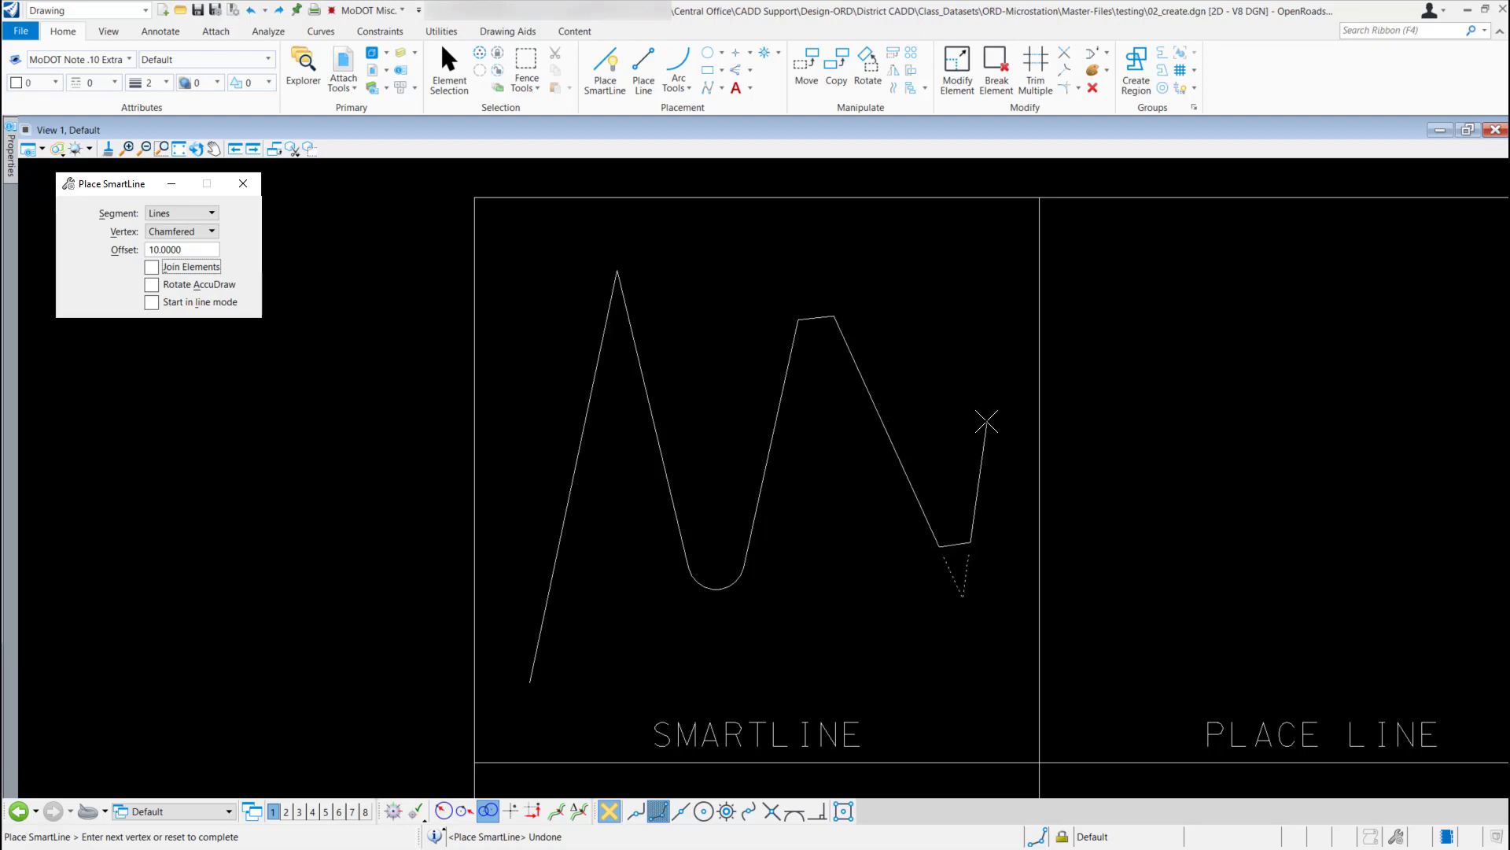
right_click(987, 422)
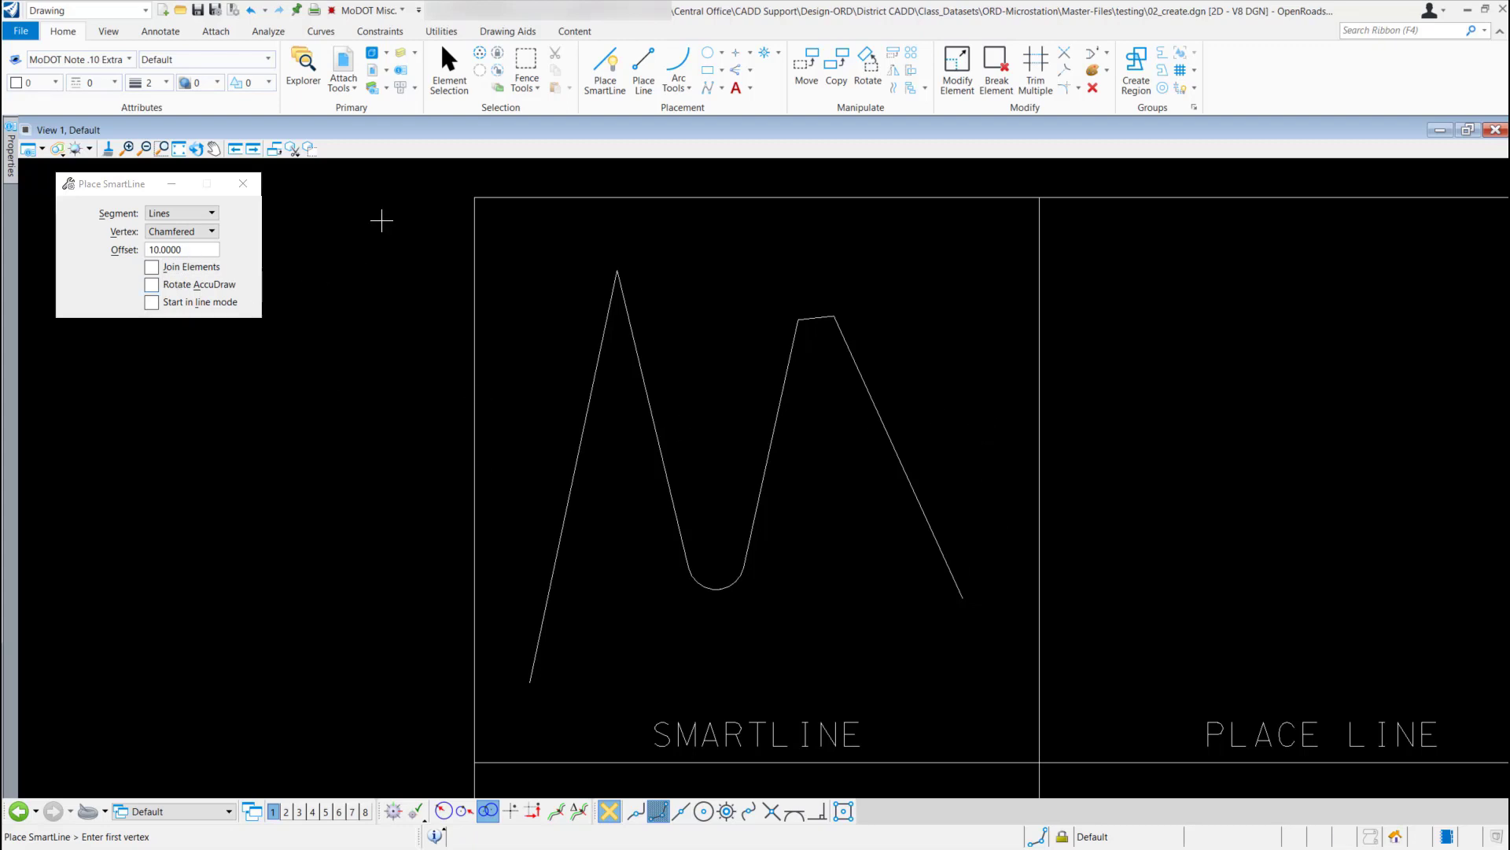
Select the SmartLine's segments, arc and chamfer one at a time to check whether they are separate elements, and clear the selection
click(444, 92)
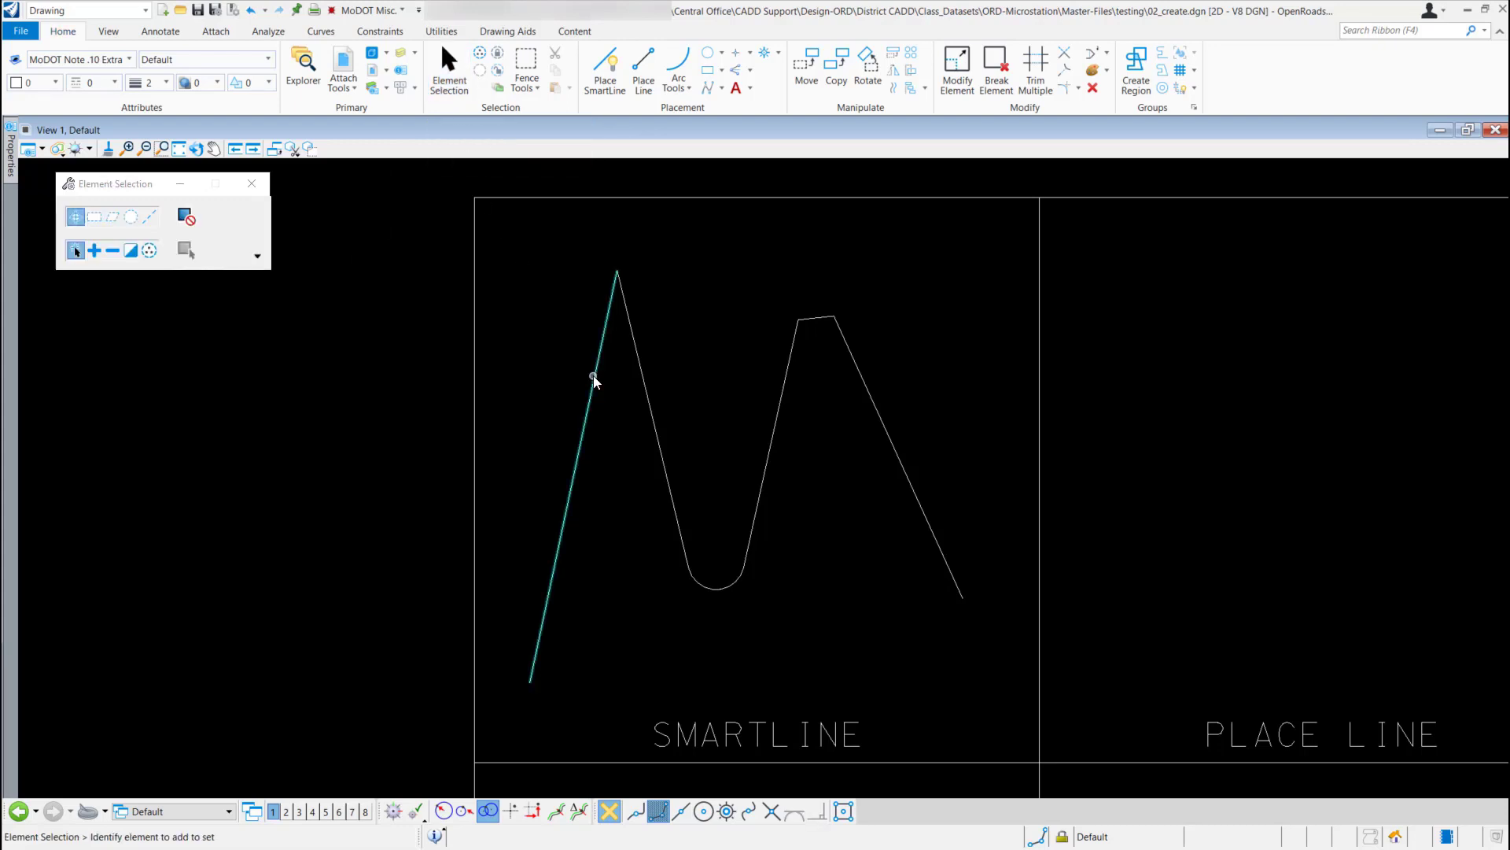
click(646, 384)
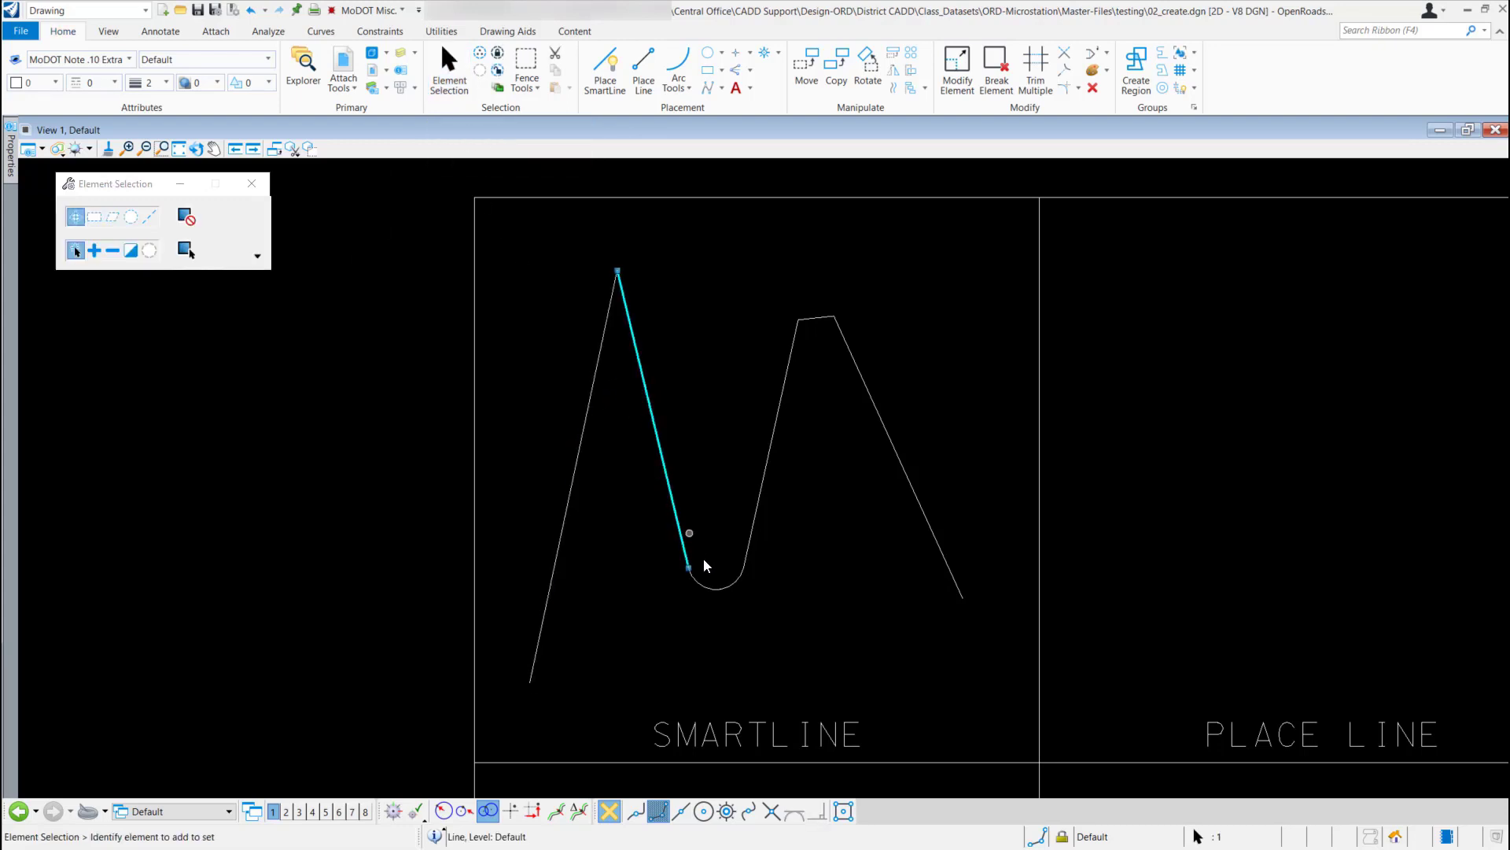
click(718, 587)
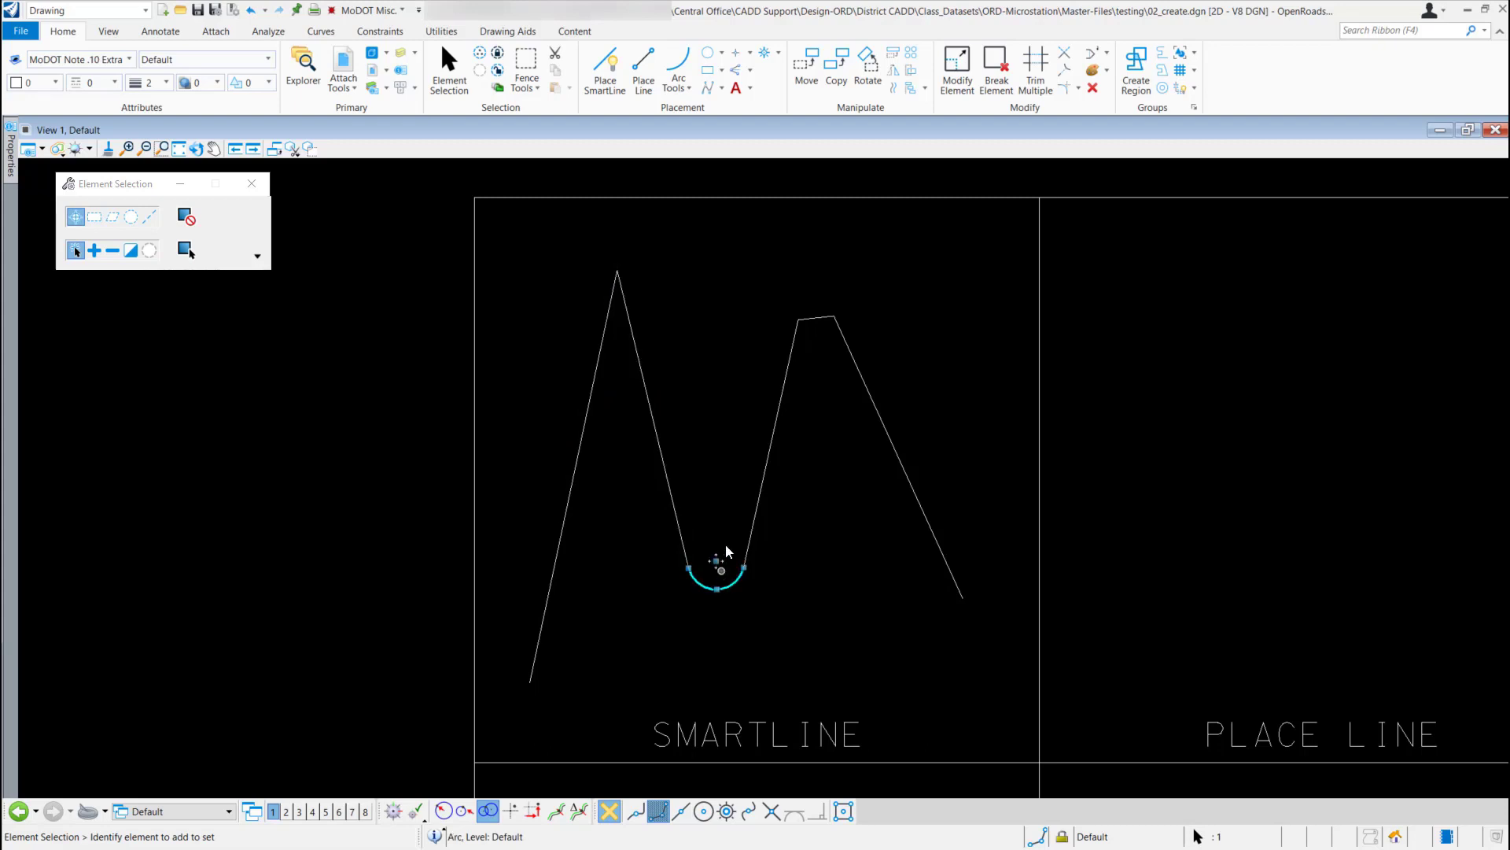
click(769, 445)
click(819, 318)
click(847, 346)
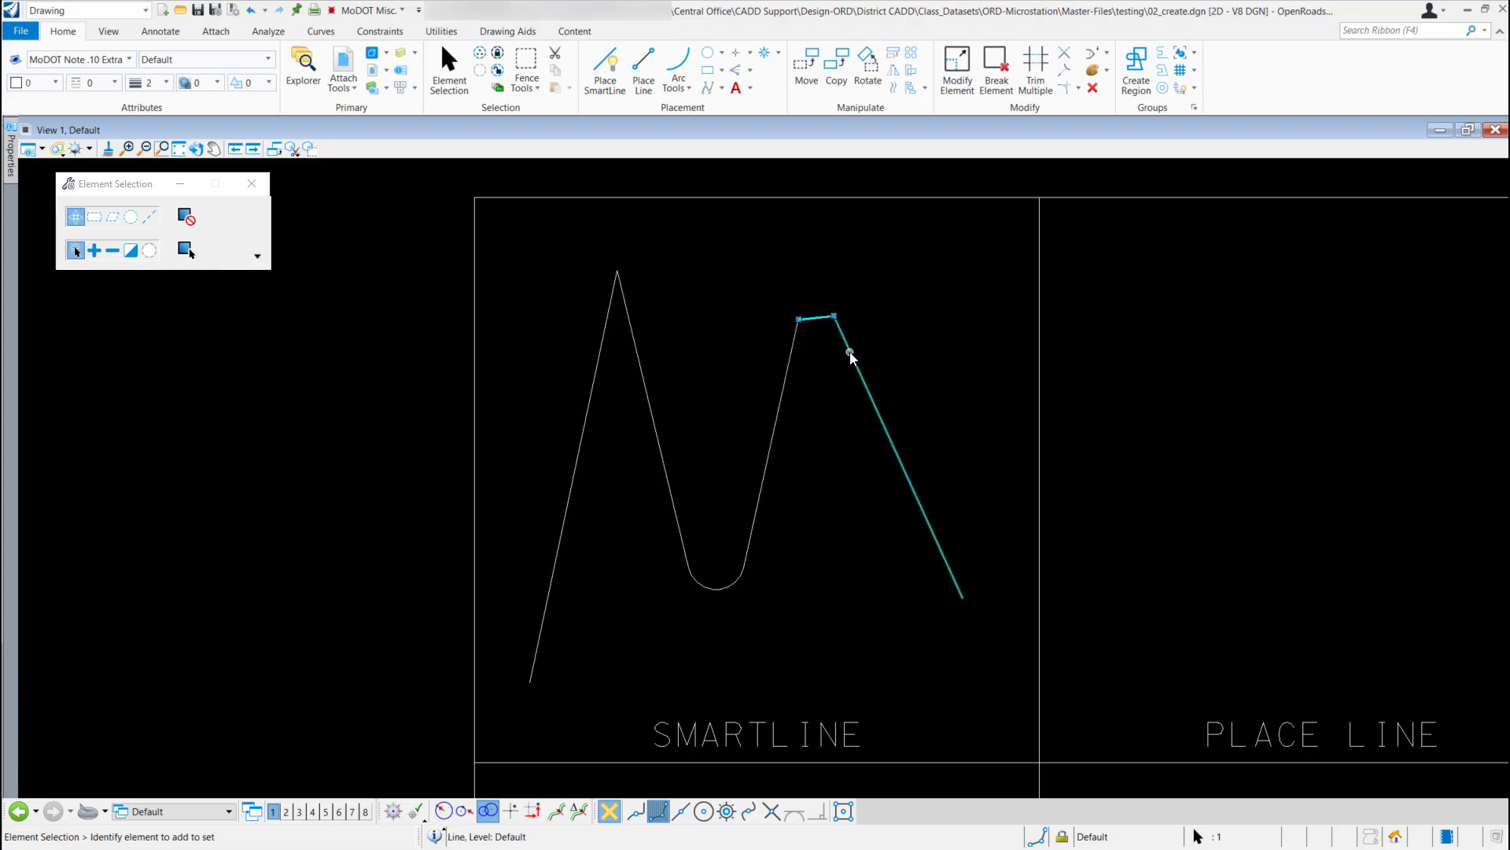
click(922, 342)
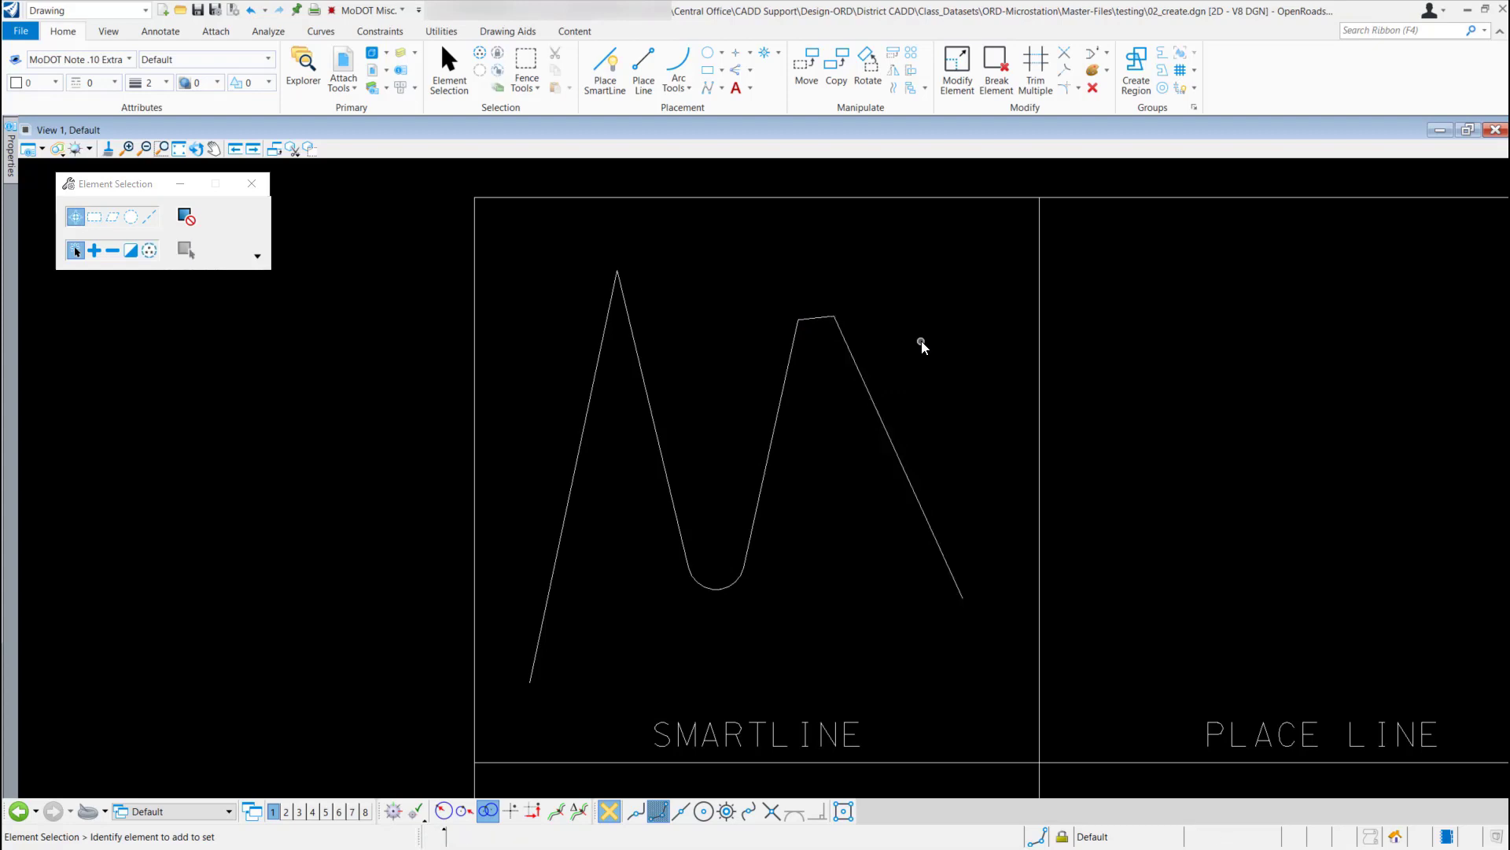